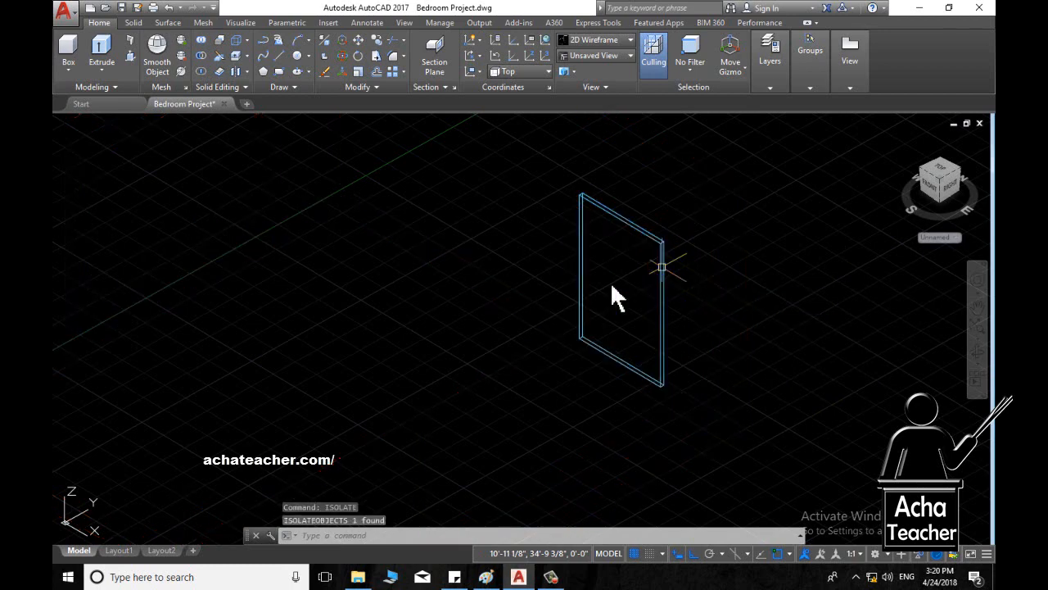
# Preview the isolated panel in the Conceptual visual style and switch back to 2D Wireframe.
pyautogui.scroll(3, 643, 230)
pyautogui.moveTo(646, 316); pyautogui.dragTo(525, 353, button='middle')
pyautogui.click(614, 41)
pyautogui.click(631, 69)
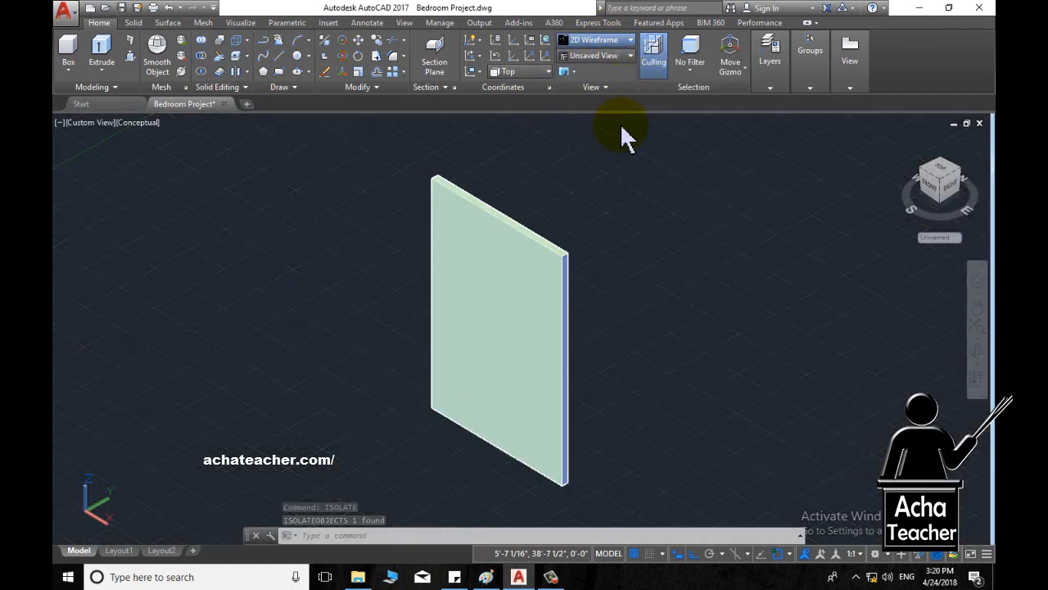
pyautogui.scroll(1, 544, 409)
pyautogui.scroll(-2, 545, 410)
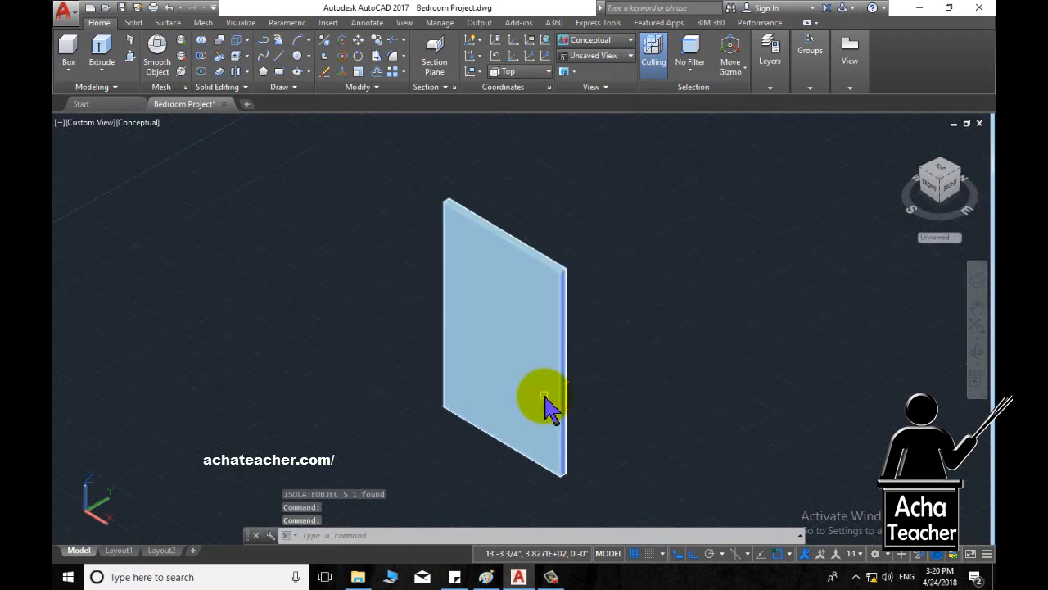
pyautogui.click(596, 41)
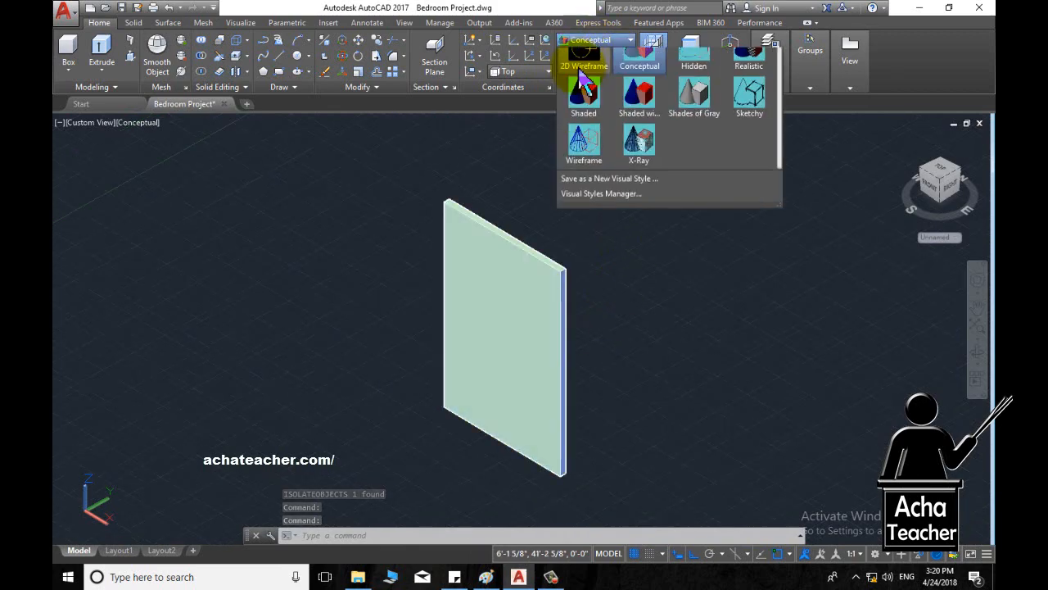
pyautogui.click(583, 77)
# Draw a 6-sided polygon, inscribed in a circle, near the middle of the panel's large face.
pyautogui.moveTo(522, 358); pyautogui.dragTo(436, 353, button='middle')
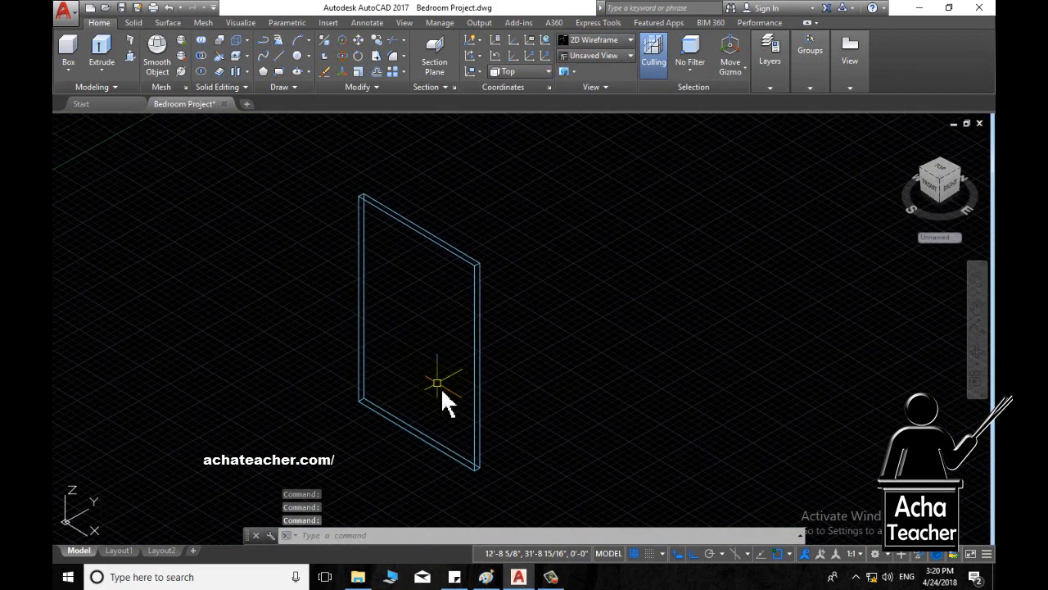
pyautogui.moveTo(468, 388); pyautogui.dragTo(502, 388, button='middle')
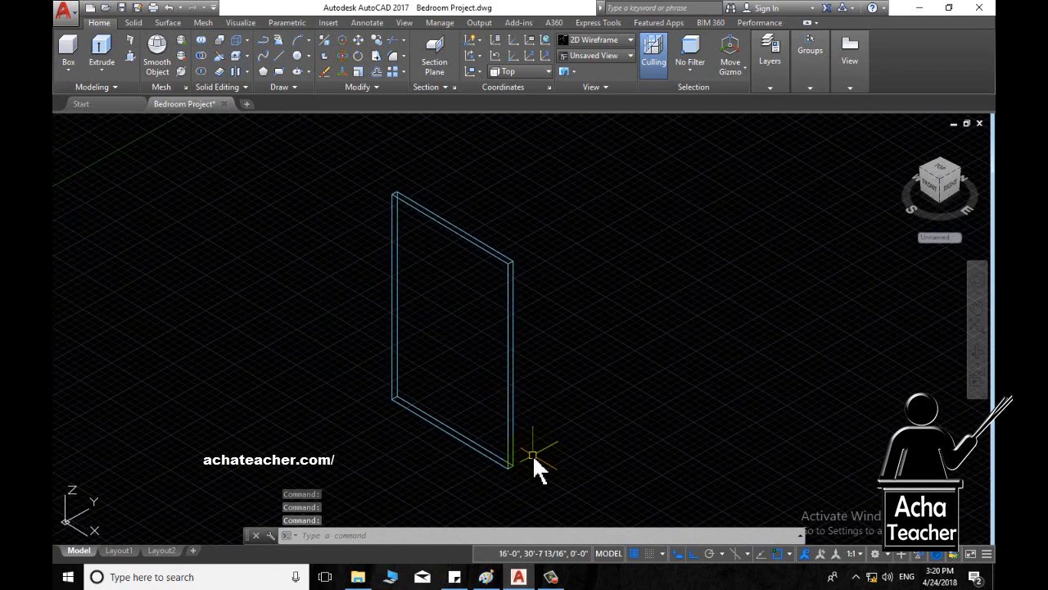
pyautogui.keyDown('shift'); pyautogui.moveTo(533, 451); pyautogui.dragTo(351, 440, button='middle'); pyautogui.keyUp('shift')
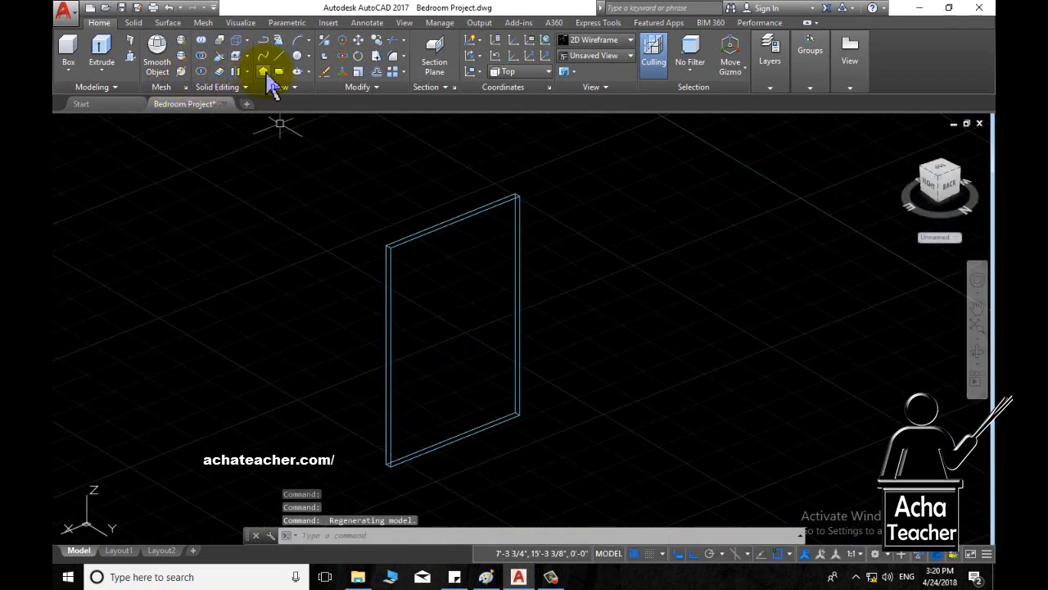
pyautogui.click(263, 71)
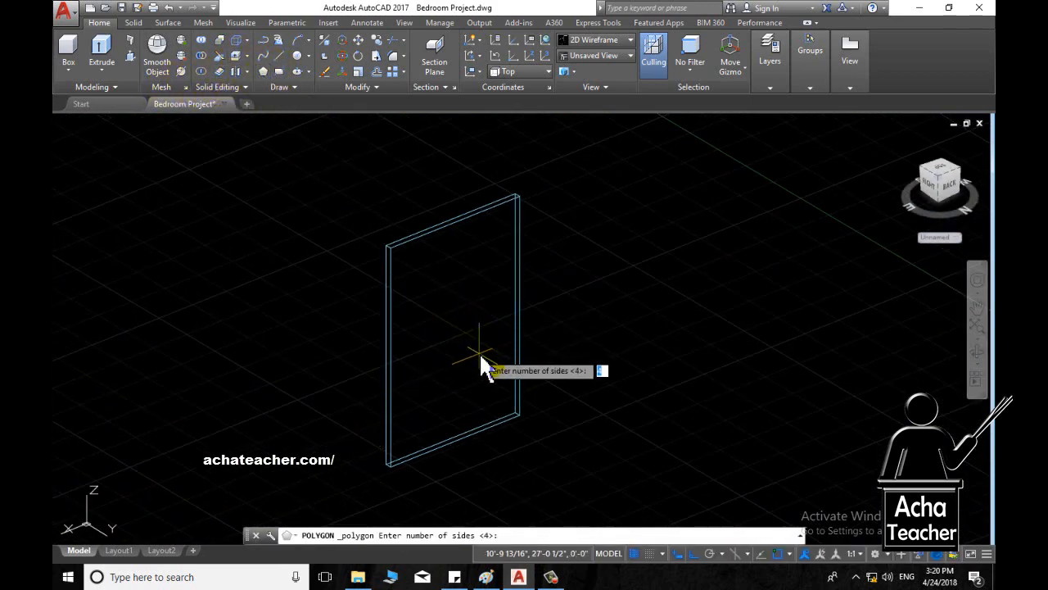
pyautogui.write('6')
pyautogui.press('Return')
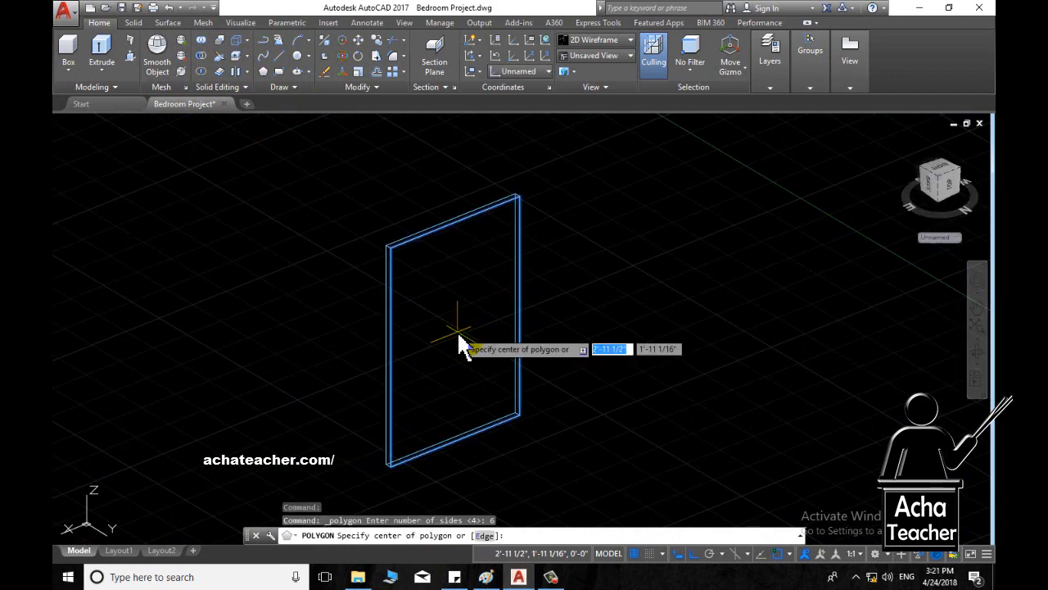
pyautogui.click(459, 339)
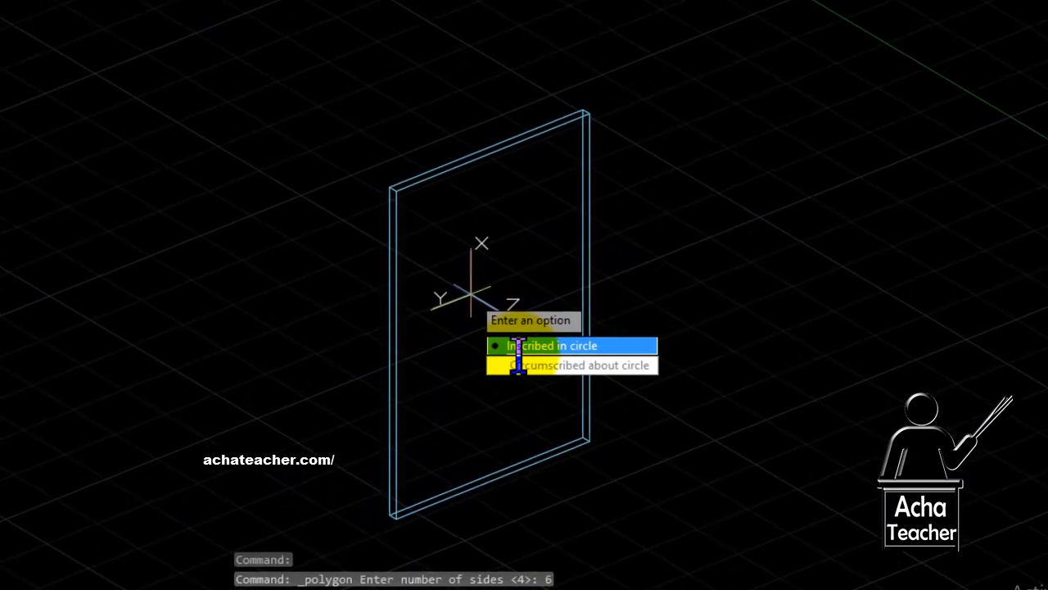
pyautogui.click(518, 345)
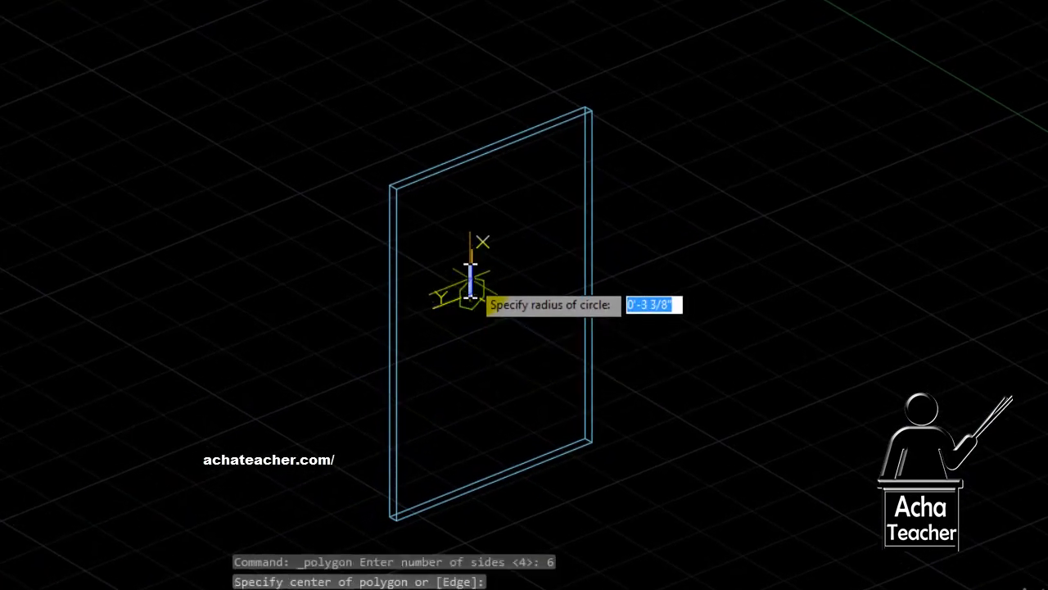
pyautogui.click(518, 348)
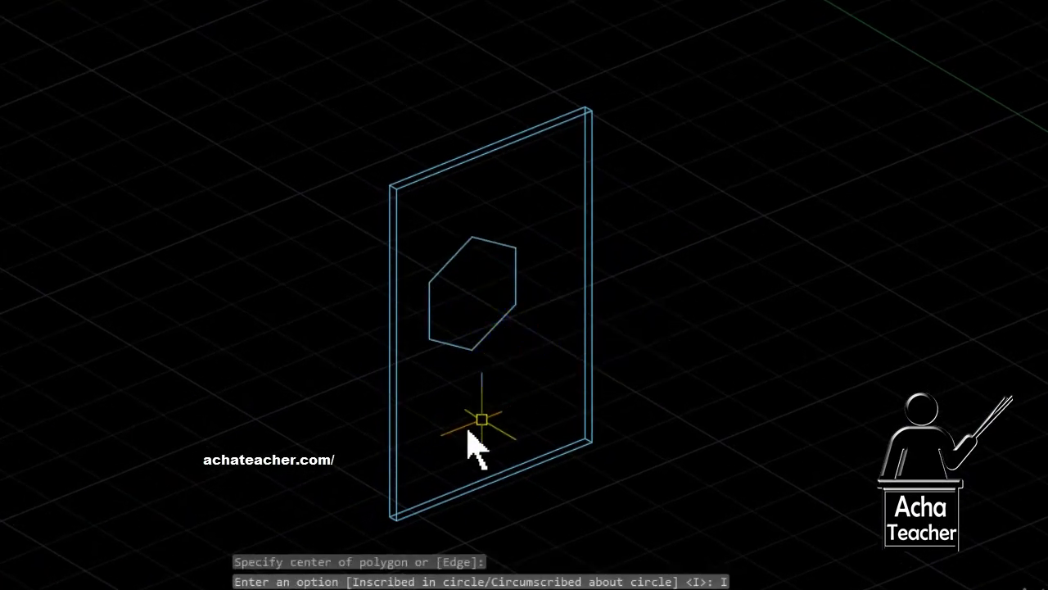
# Turn on Ortho mode and draw a vertical line straight down from the hexagon's lowest corner.
pyautogui.keyDown('shift'); pyautogui.moveTo(474, 427); pyautogui.dragTo(410, 172, button='middle'); pyautogui.keyUp('shift')
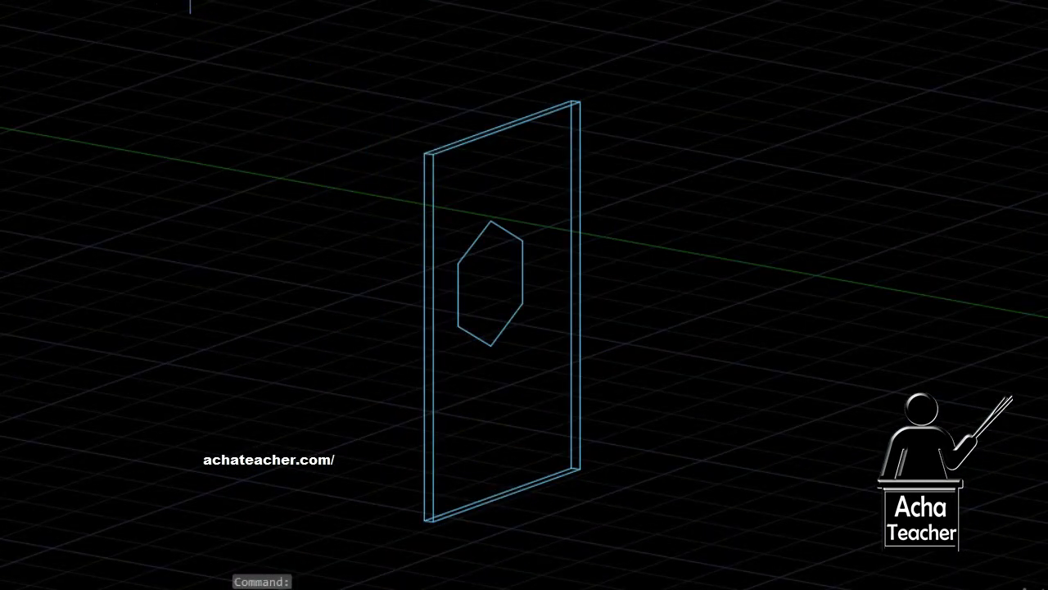
pyautogui.write('l')
pyautogui.press('Return')
pyautogui.click(492, 365)
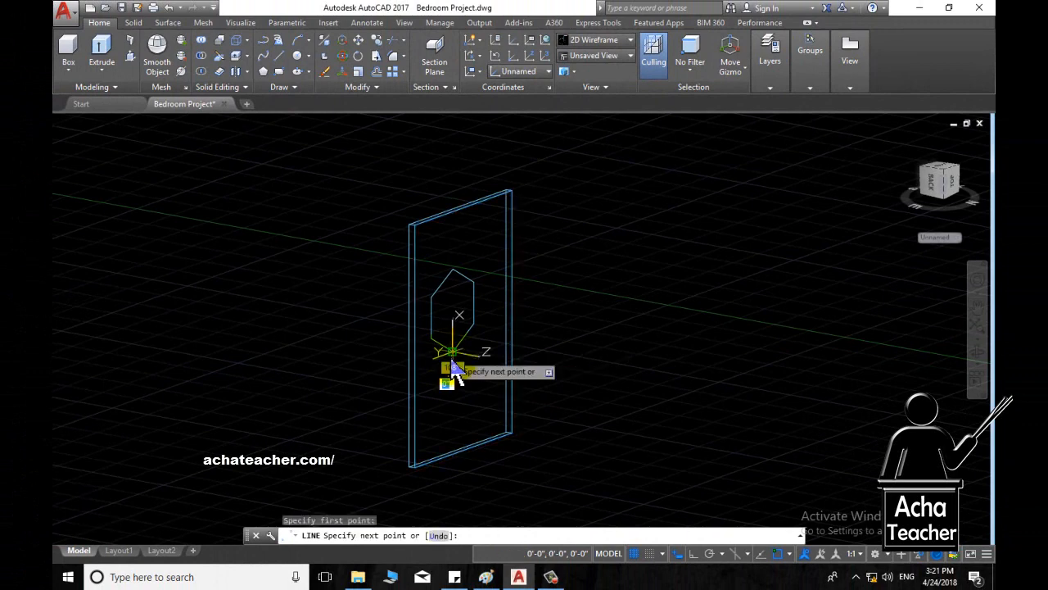
pyautogui.click(651, 554)
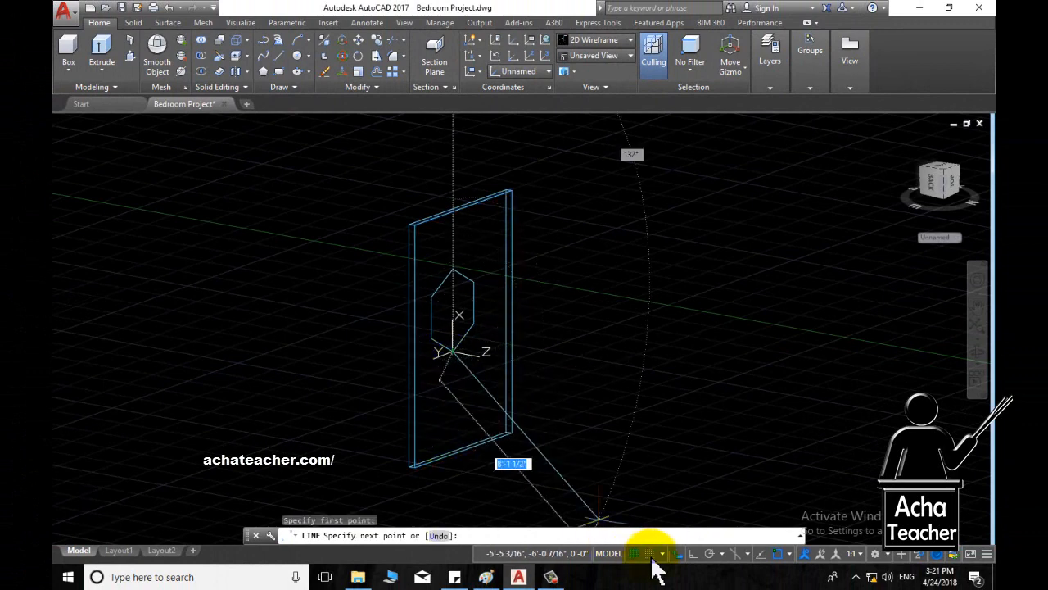
pyautogui.click(692, 554)
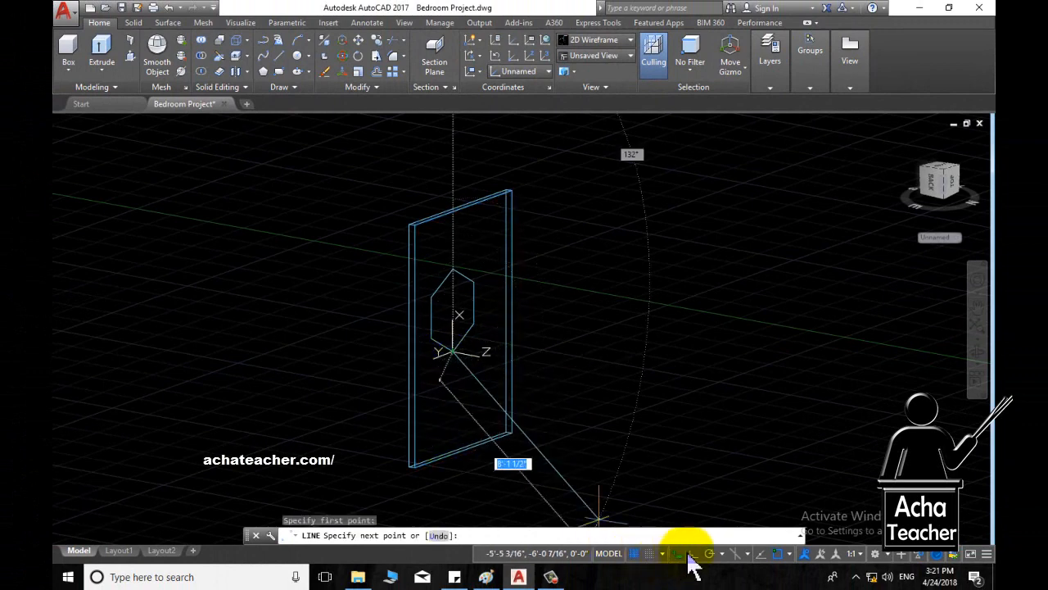
pyautogui.click(453, 483)
pyautogui.press('Return')
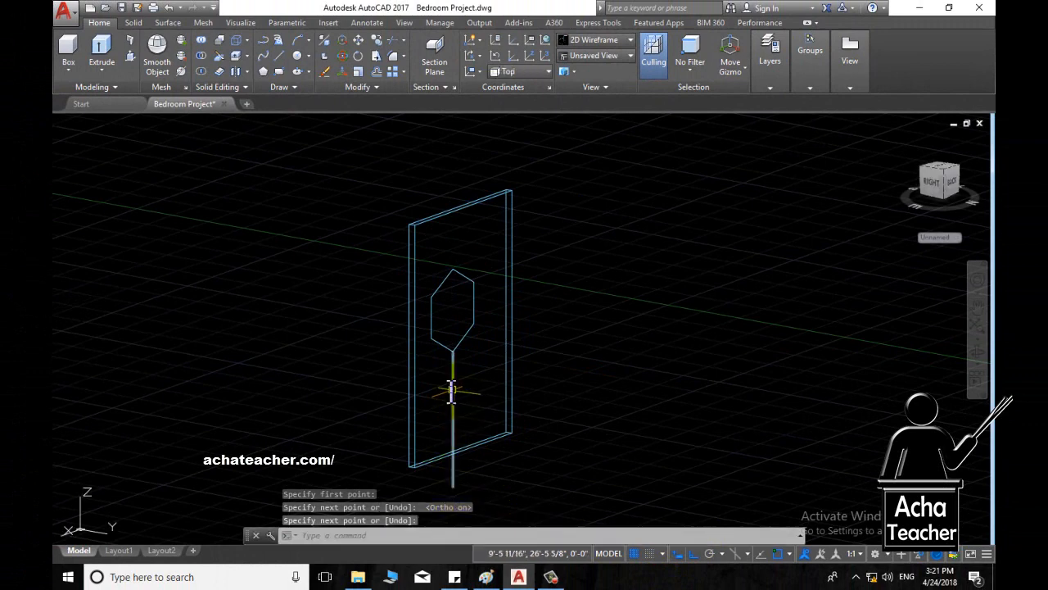
# Erase the vertical line below the hexagon.
pyautogui.press('Return')
pyautogui.click(449, 391)
pyautogui.press('Delete')
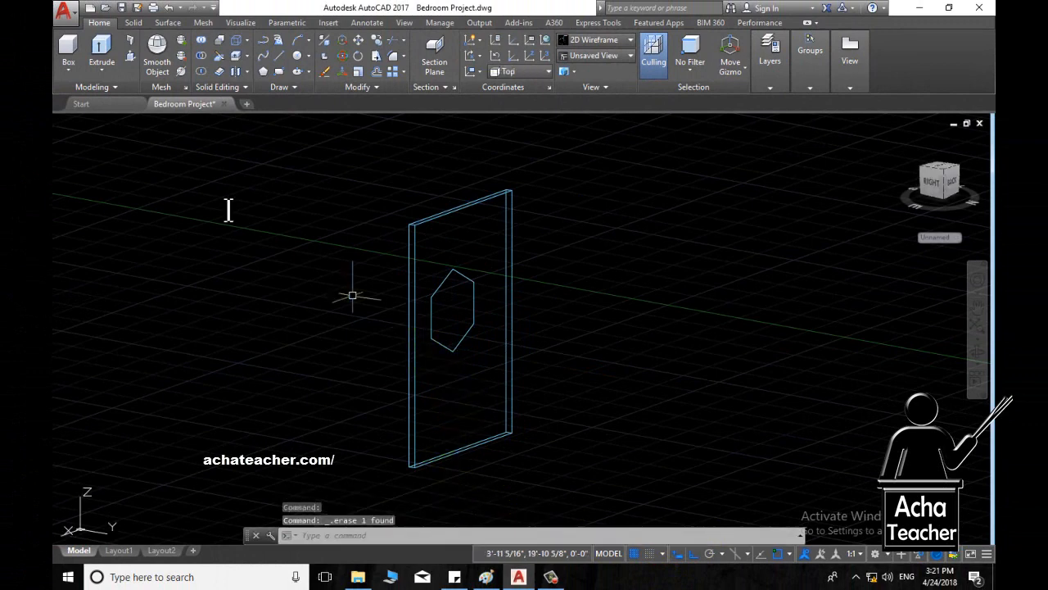
# Copy the hexagon straight down so a second one sits just beneath it on the panel's face.
pyautogui.write('copy')
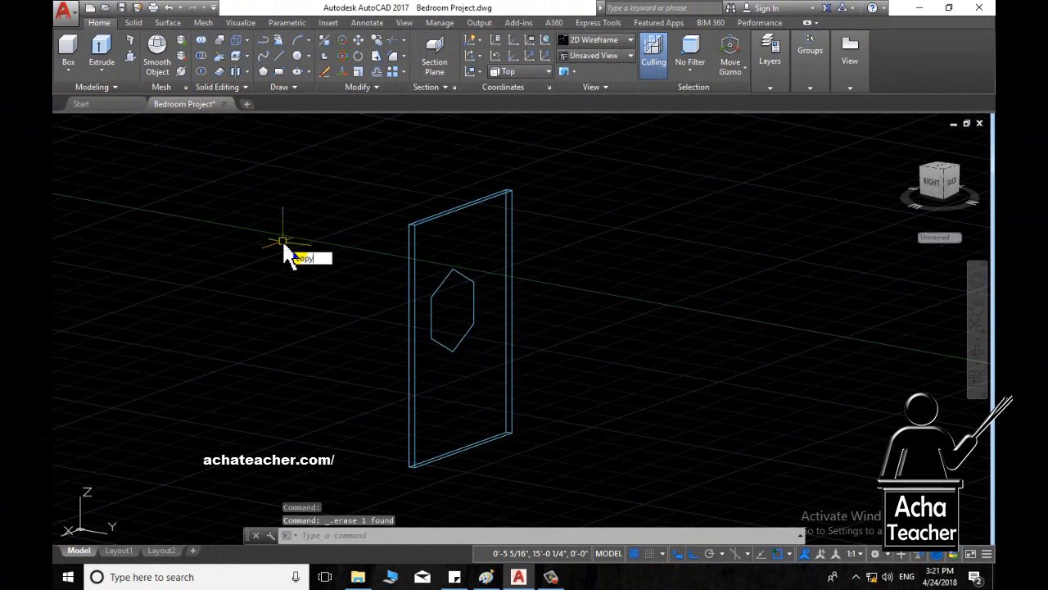
pyautogui.press('Return')
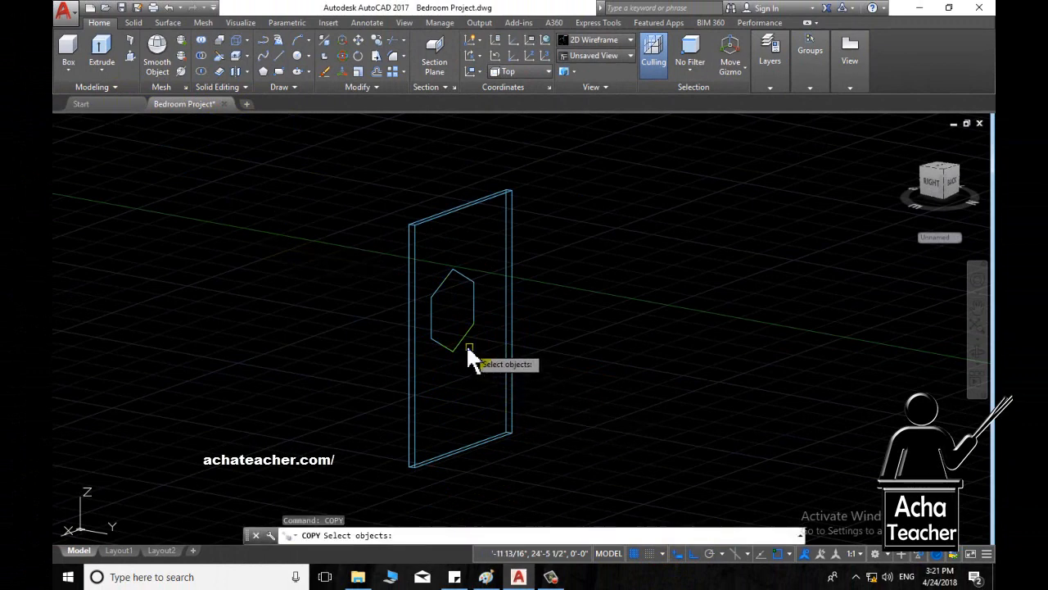
pyautogui.click(467, 348)
pyautogui.press('Return')
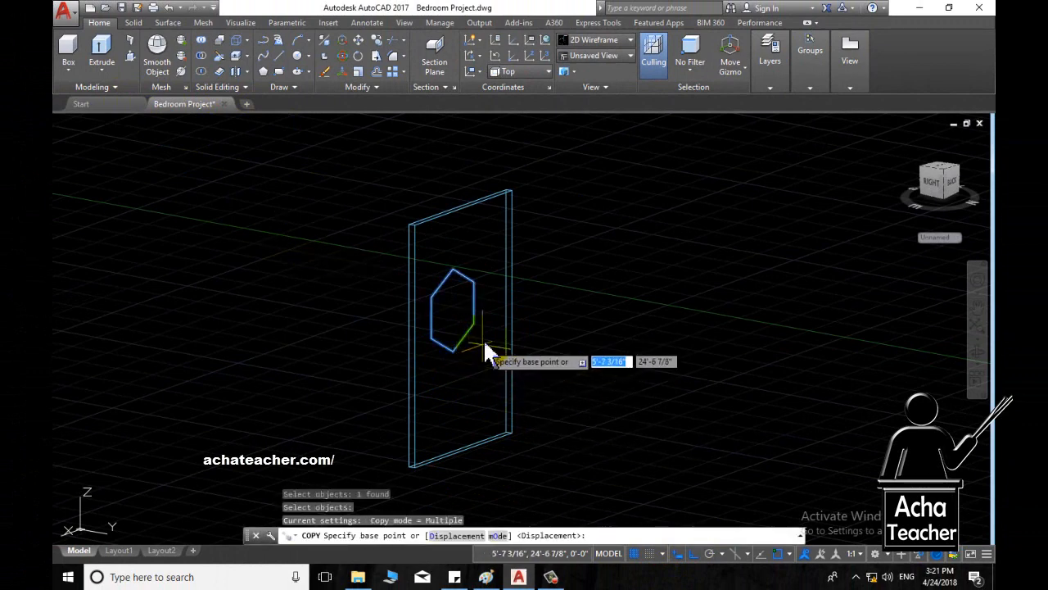
pyautogui.click(474, 344)
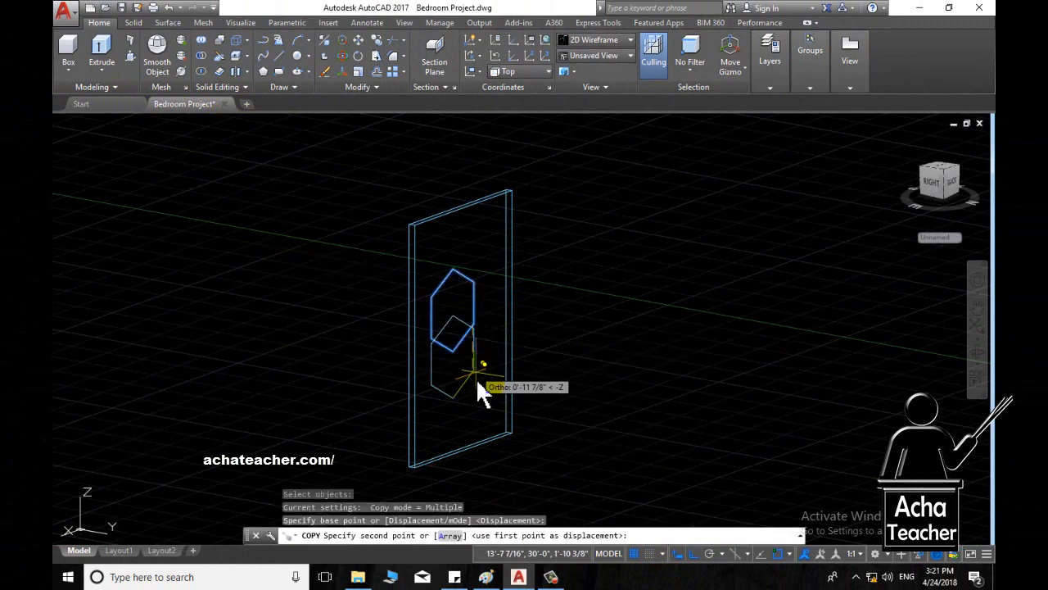
pyautogui.click(494, 421)
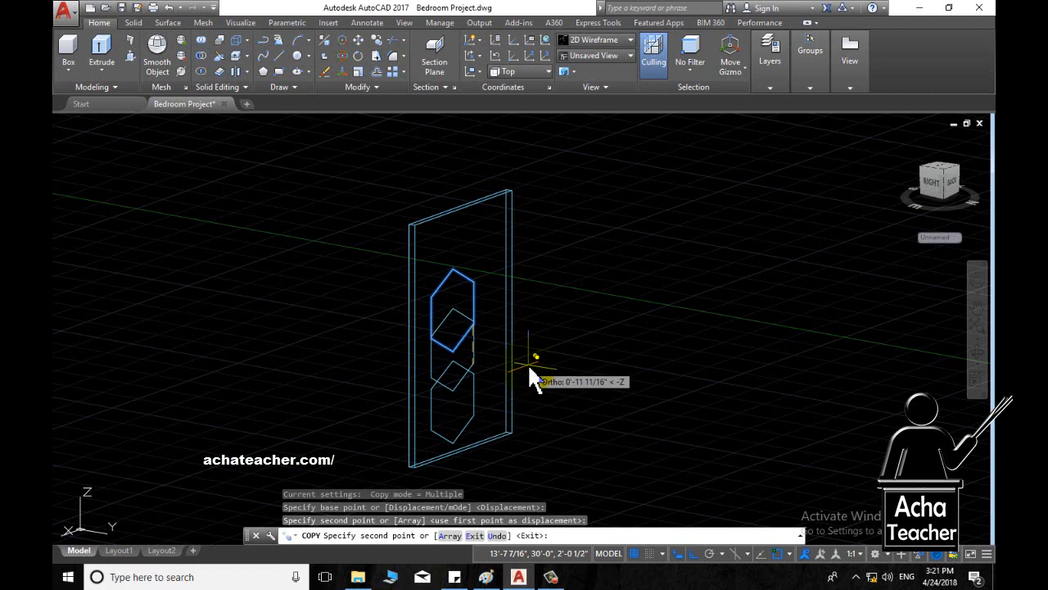
pyautogui.press('Return')
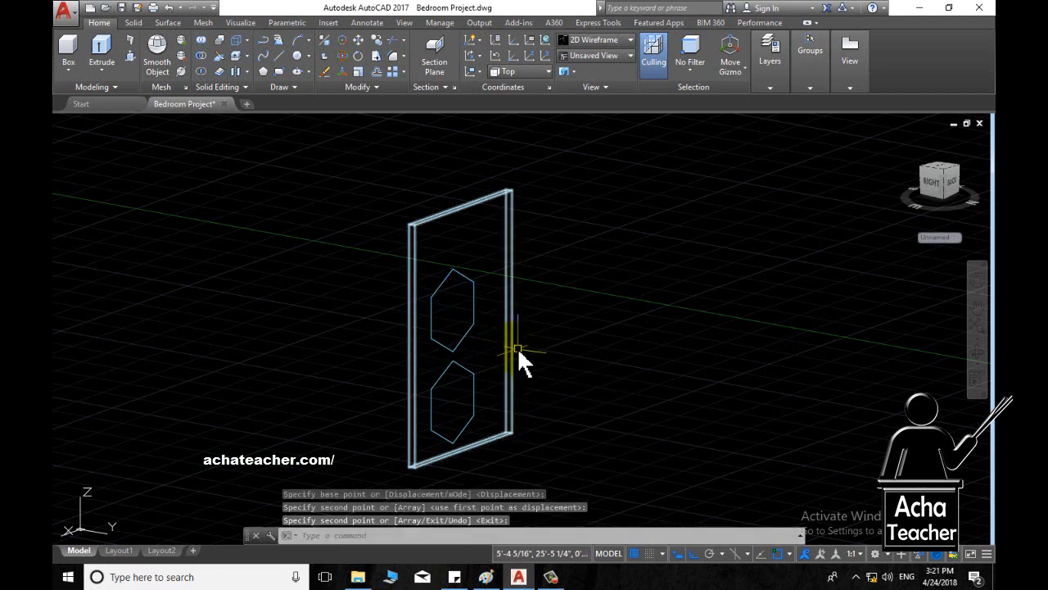
# Presspull the upper hexagon .5" out from the panel's face.
pyautogui.scroll(1, 502, 339)
pyautogui.scroll(-1, 503, 339)
pyautogui.moveTo(503, 339); pyautogui.dragTo(434, 341, button='middle')
pyautogui.scroll(1, 409, 332)
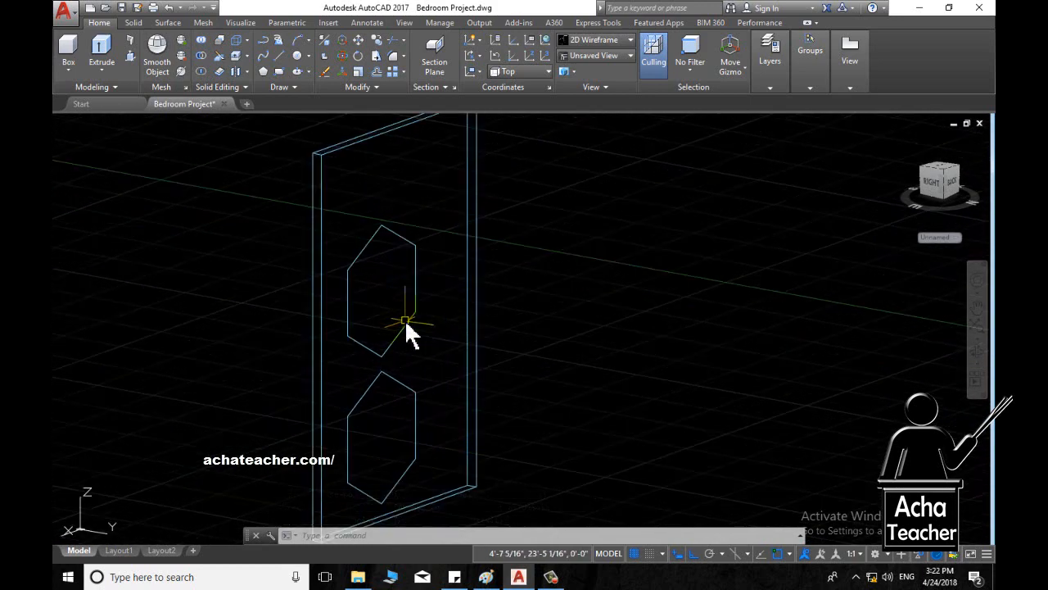
pyautogui.scroll(-1, 409, 368)
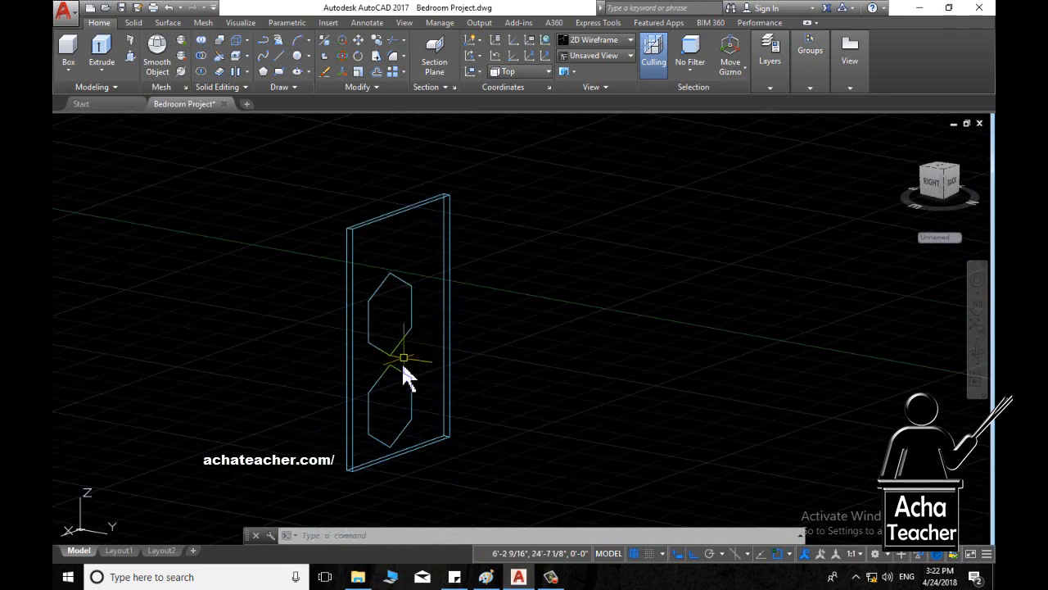
pyautogui.scroll(1, 402, 372)
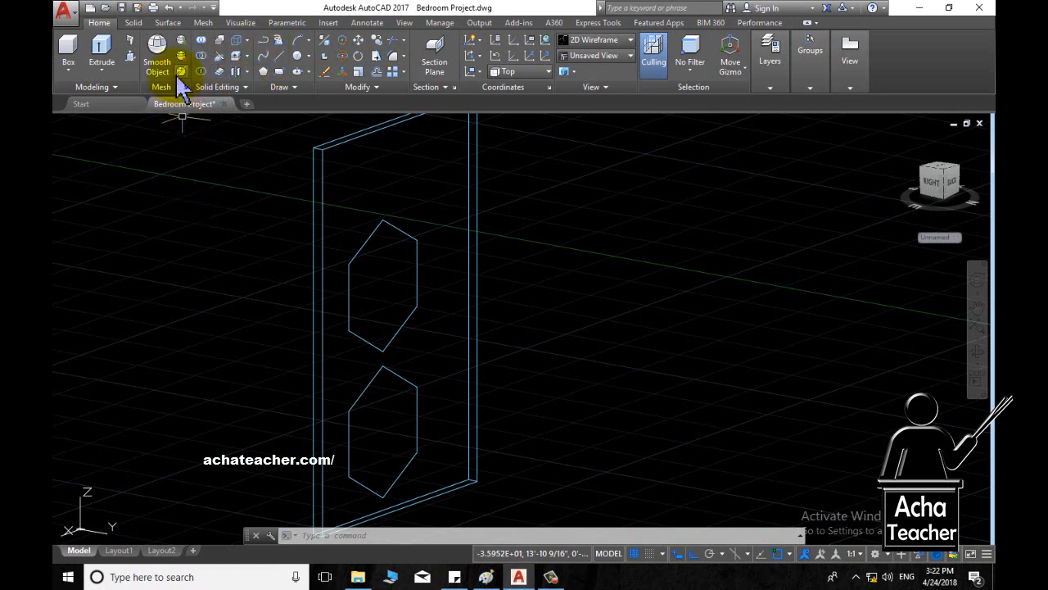
pyautogui.click(130, 58)
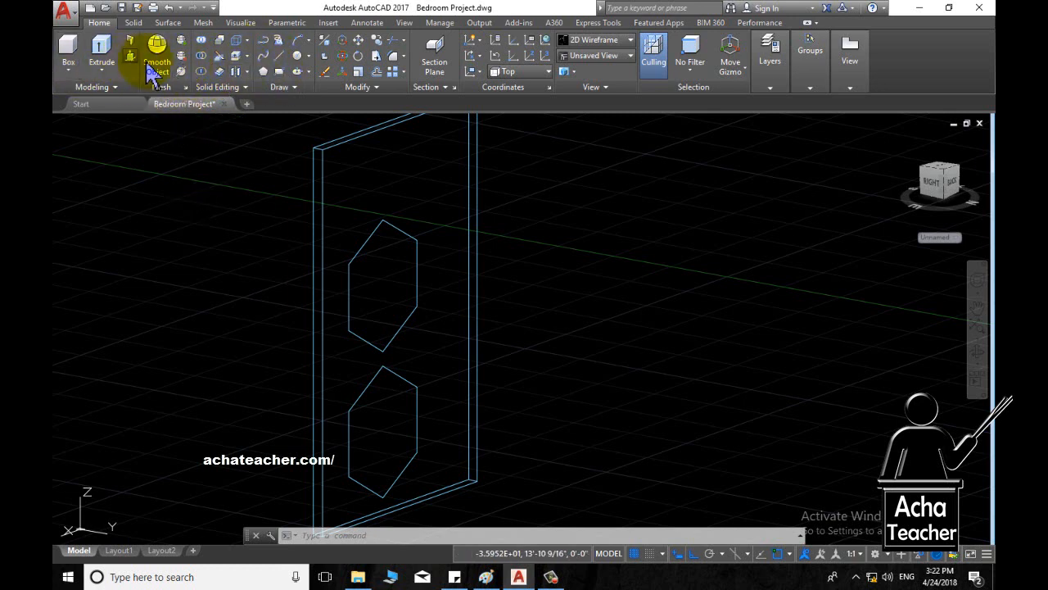
pyautogui.click(409, 322)
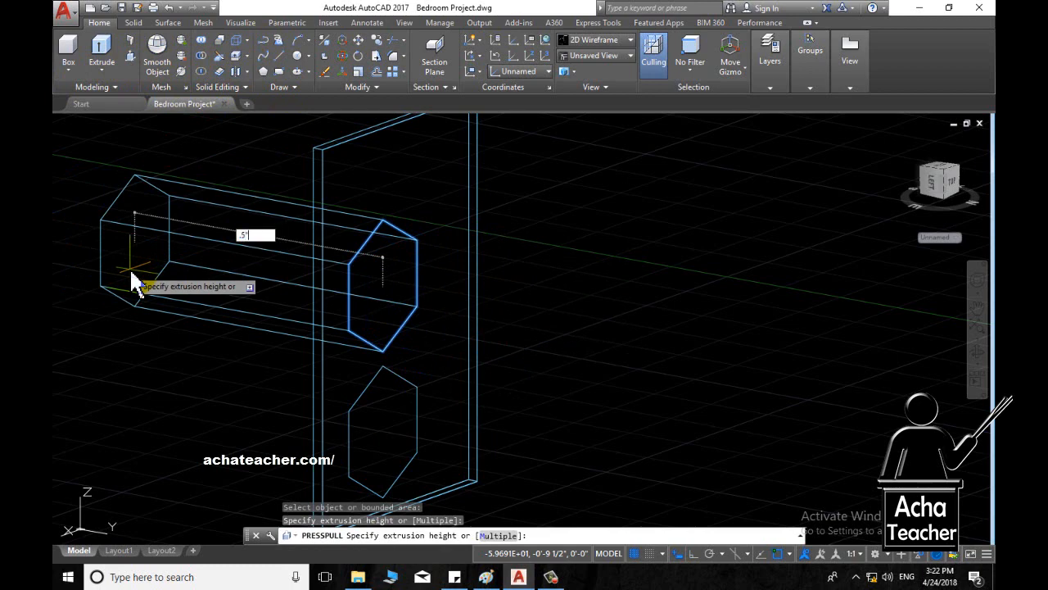
pyautogui.press('Return')
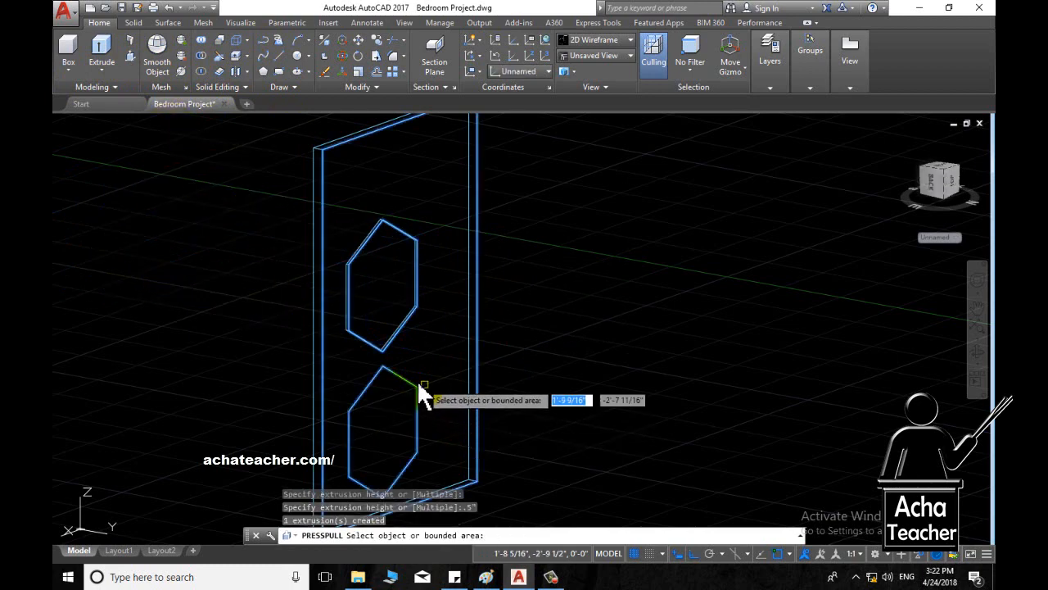
# Presspull the lower hexagon by .5" in the same direction as the upper one.
pyautogui.click(408, 390)
pyautogui.write('.5"')
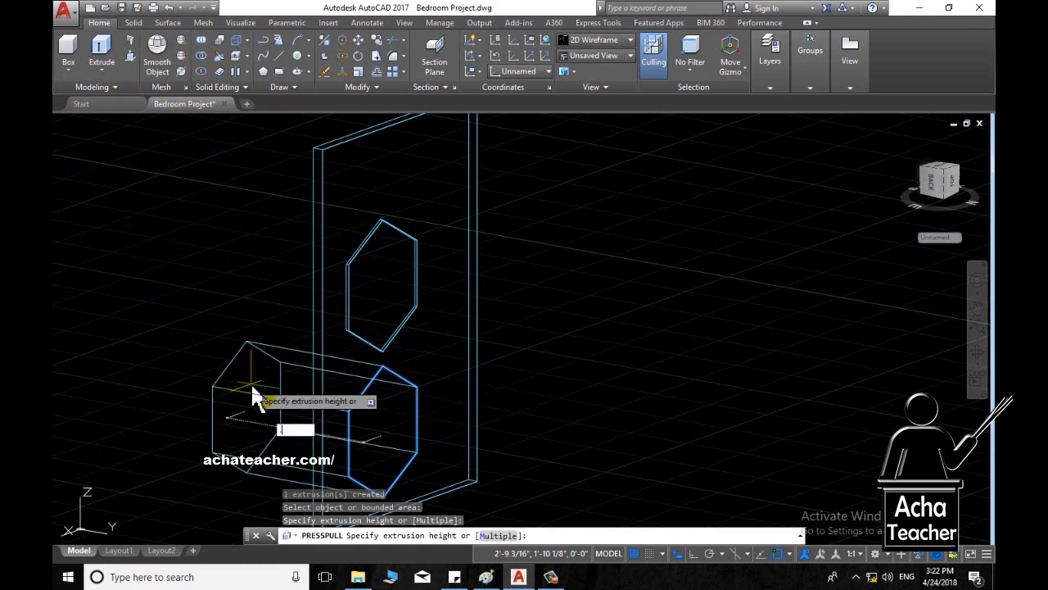
pyautogui.press('Return')
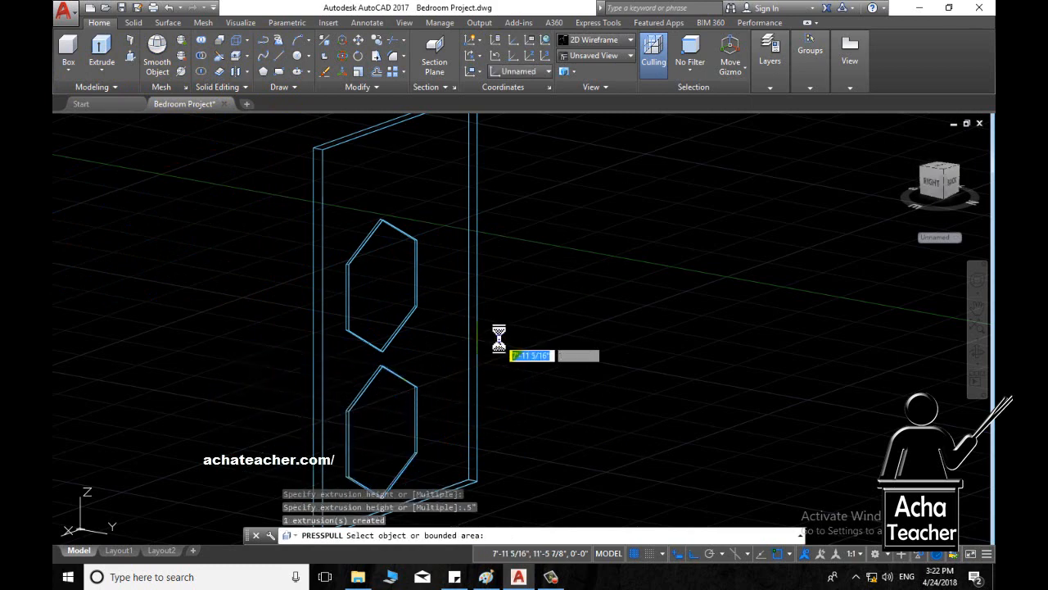
# Draw a straight horizontal polyline from the midpoint of the panel's vertical edge beside the hexagons, across the face and past the opposite edge.
pyautogui.scroll(-5, 417, 363)
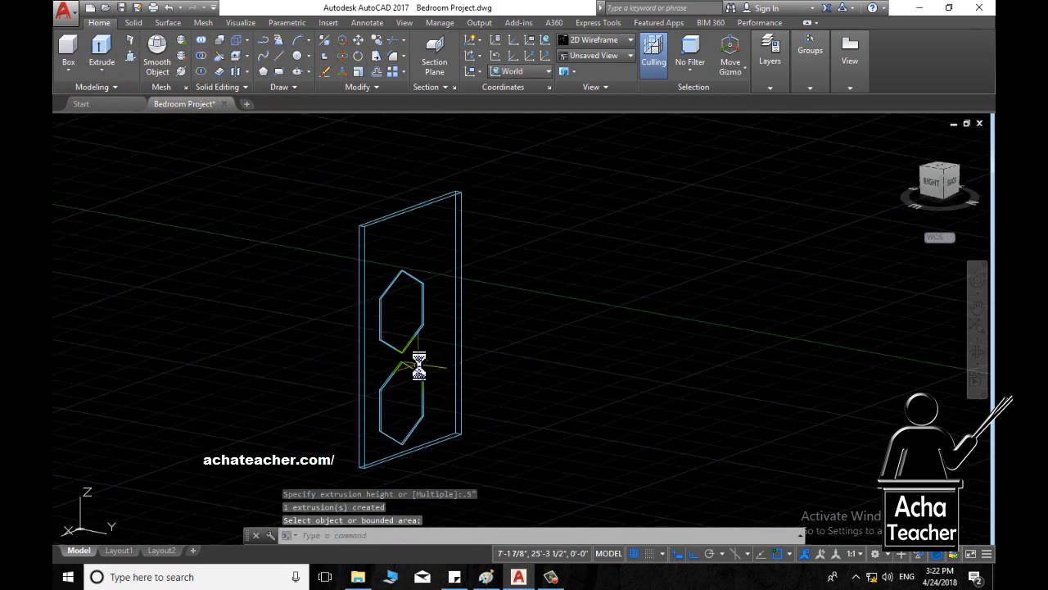
pyautogui.scroll(2, 298, 286)
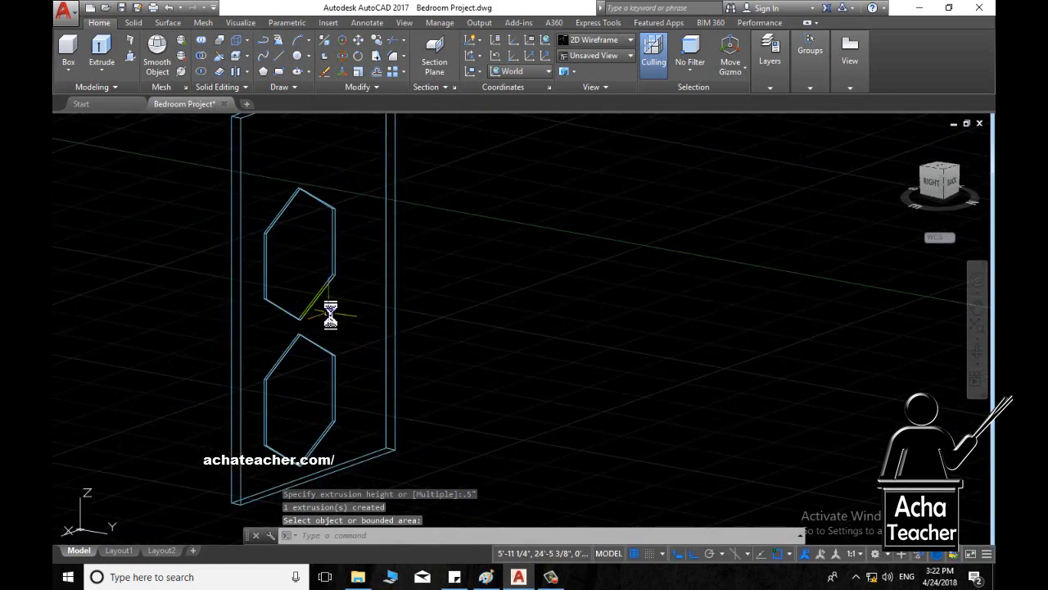
pyautogui.scroll(-2, 331, 312)
pyautogui.scroll(3, 336, 324)
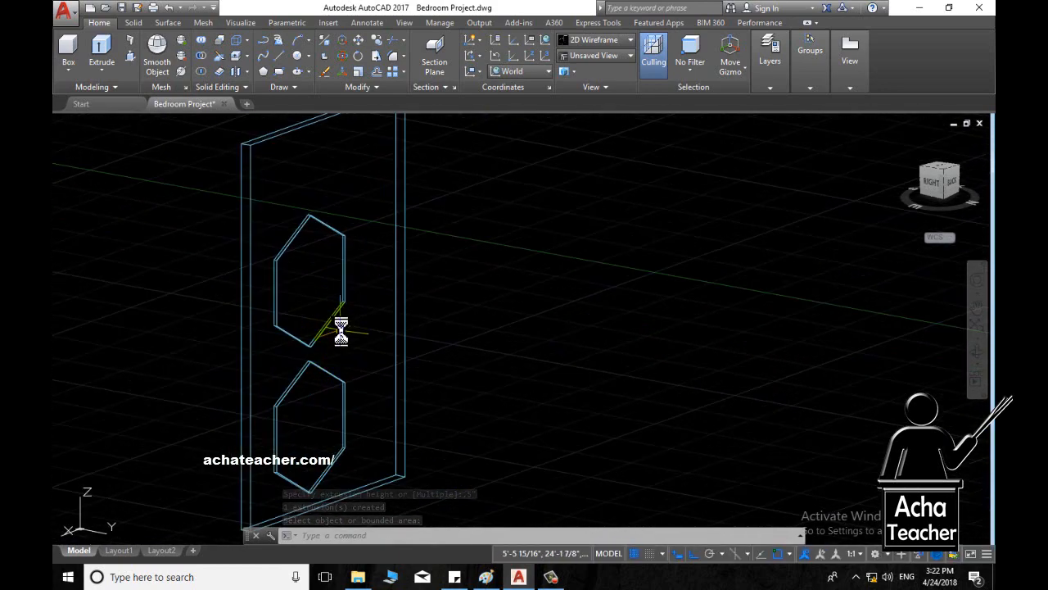
pyautogui.scroll(-2, 341, 331)
pyautogui.write('pl')
pyautogui.press('Return')
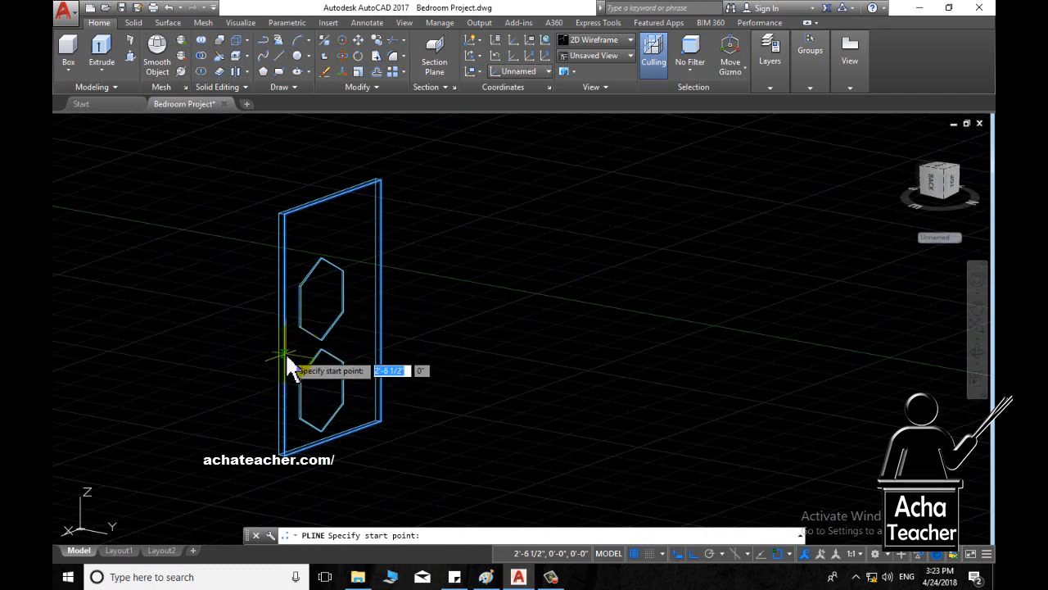
pyautogui.keyDown('shift'); pyautogui.rightClick(287, 361); pyautogui.keyUp('shift')
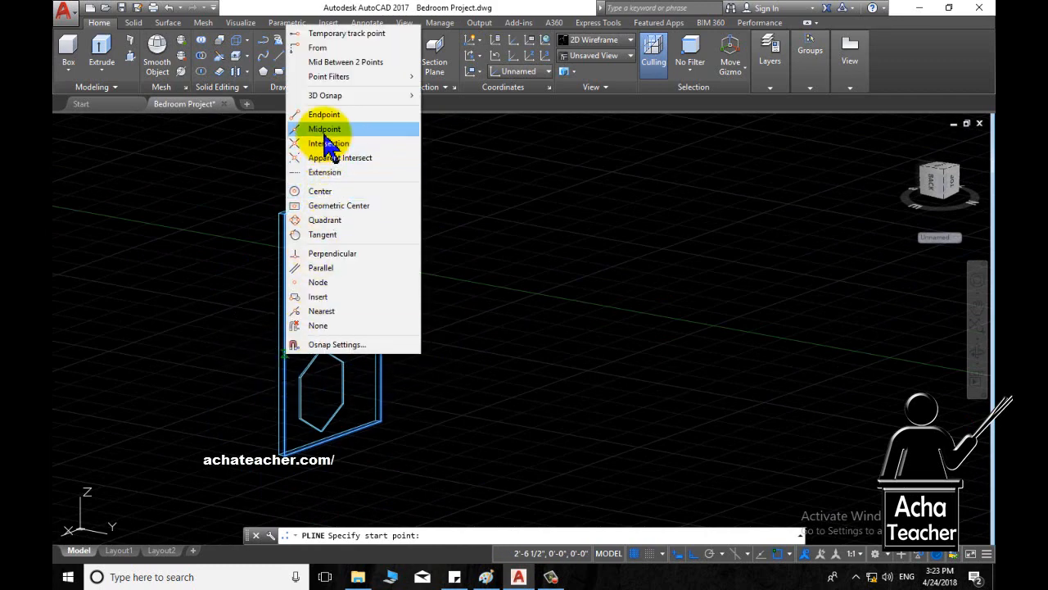
pyautogui.click(305, 129)
pyautogui.click(289, 344)
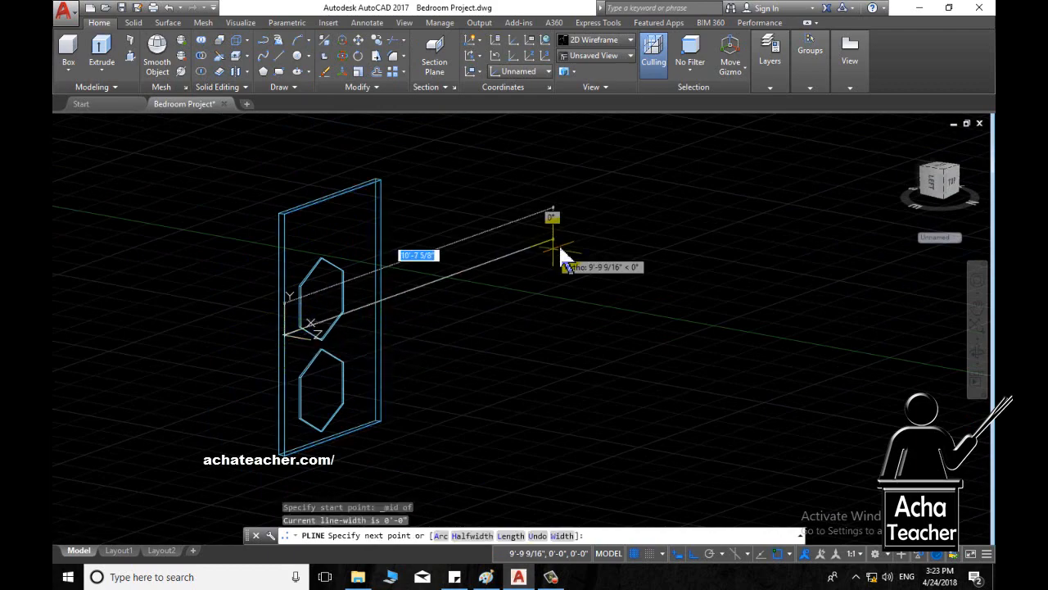
pyautogui.click(592, 233)
pyautogui.press('Return')
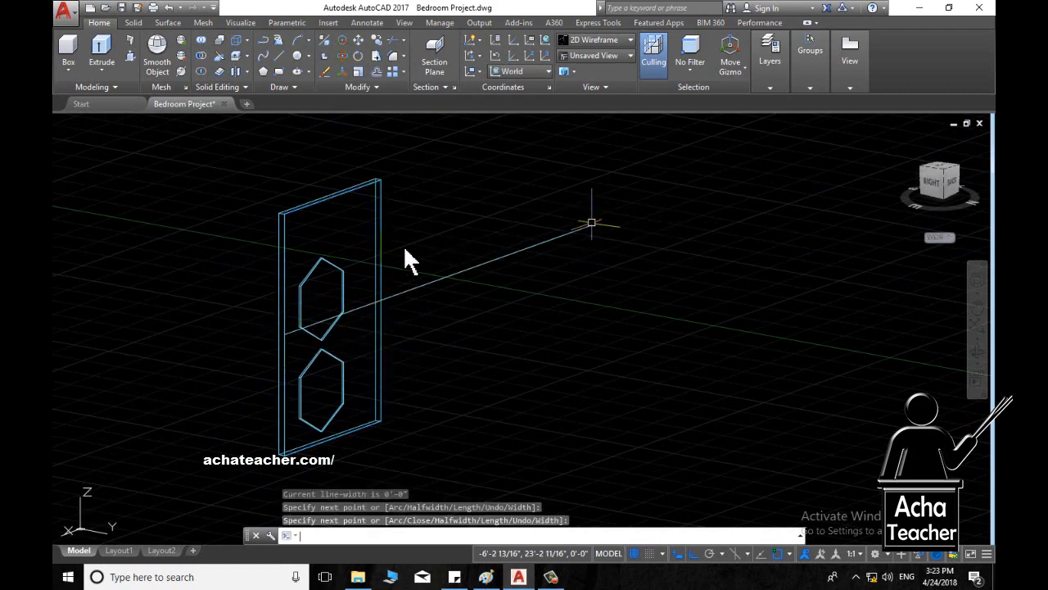
# Draw a closed line outline from the polyline's start on the panel edge: 4" up, 3" out from the face, 4" down and back.
pyautogui.scroll(3, 387, 269)
pyautogui.scroll(1, 387, 268)
pyautogui.scroll(2, 446, 300)
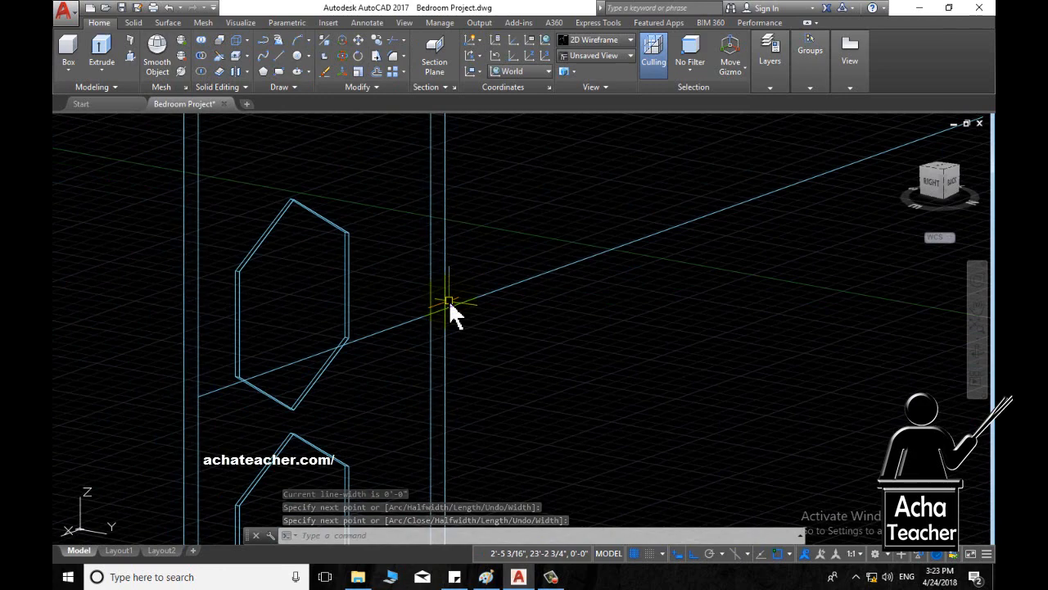
pyautogui.scroll(-3, 448, 303)
pyautogui.scroll(4, 447, 307)
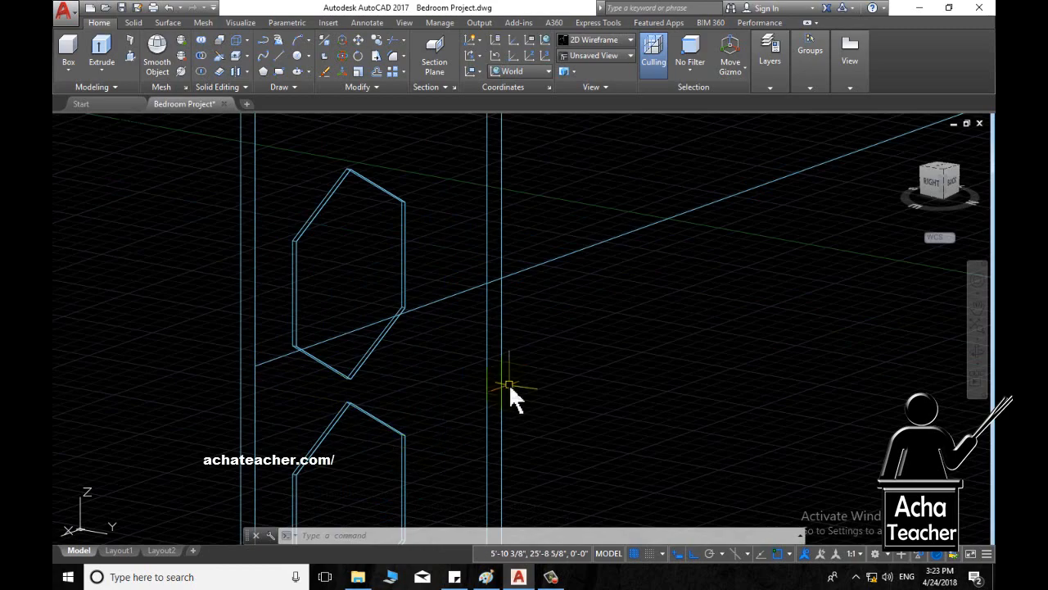
pyautogui.keyDown('shift'); pyautogui.moveTo(493, 398); pyautogui.dragTo(367, 363, button='middle'); pyautogui.keyUp('shift')
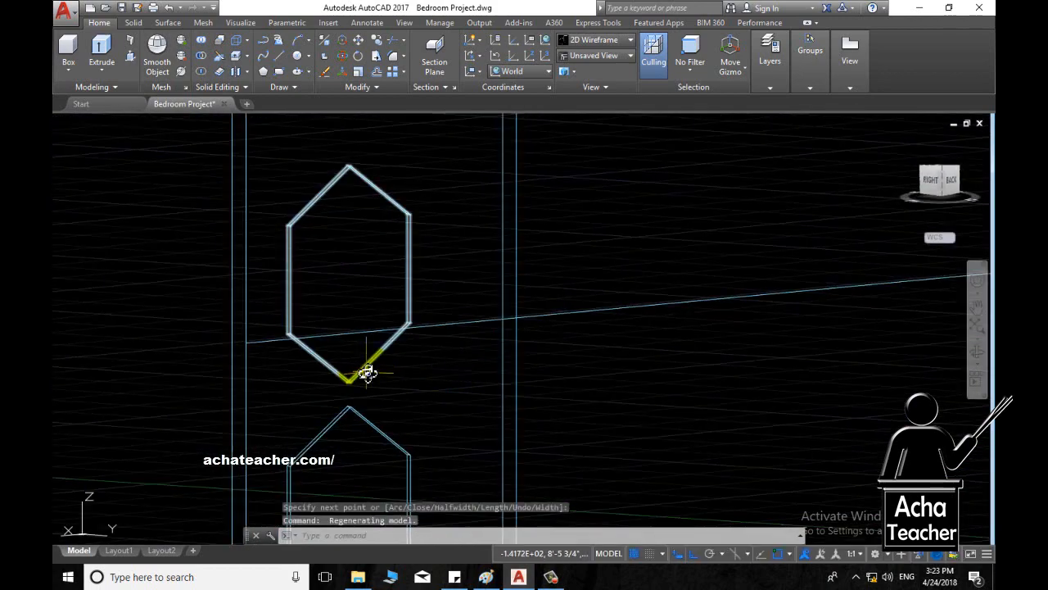
pyautogui.scroll(-4, 413, 394)
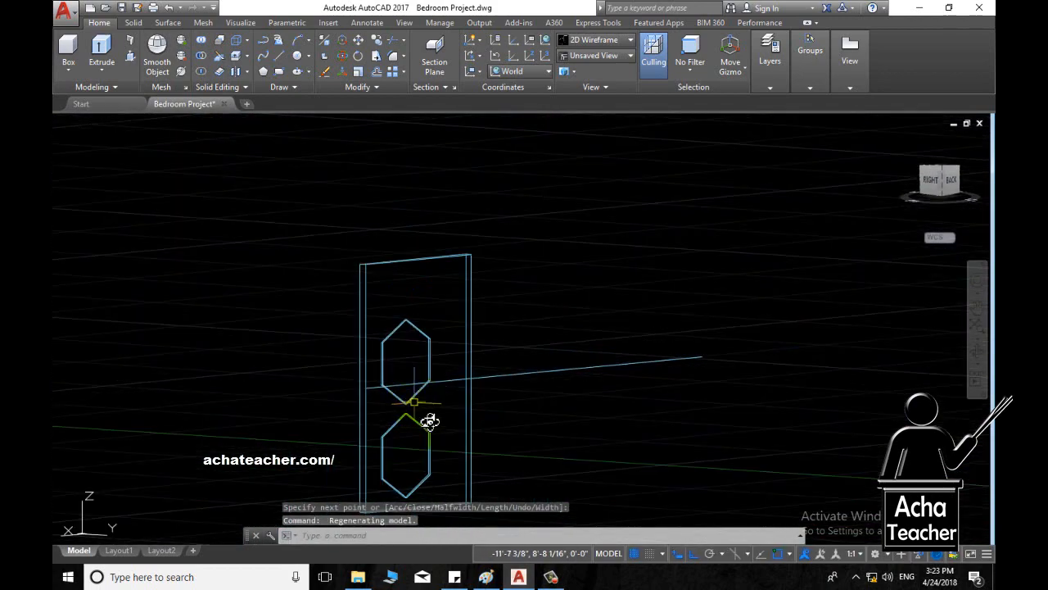
pyautogui.moveTo(429, 421)
pyautogui.keyDown('shift'); pyautogui.mouseDown(button='middle')
pyautogui.moveTo(451, 398)
pyautogui.moveTo(452, 423)
pyautogui.moveTo(438, 437)
pyautogui.mouseUp(button='middle'); pyautogui.keyUp('shift')
pyautogui.scroll(5, 415, 335)
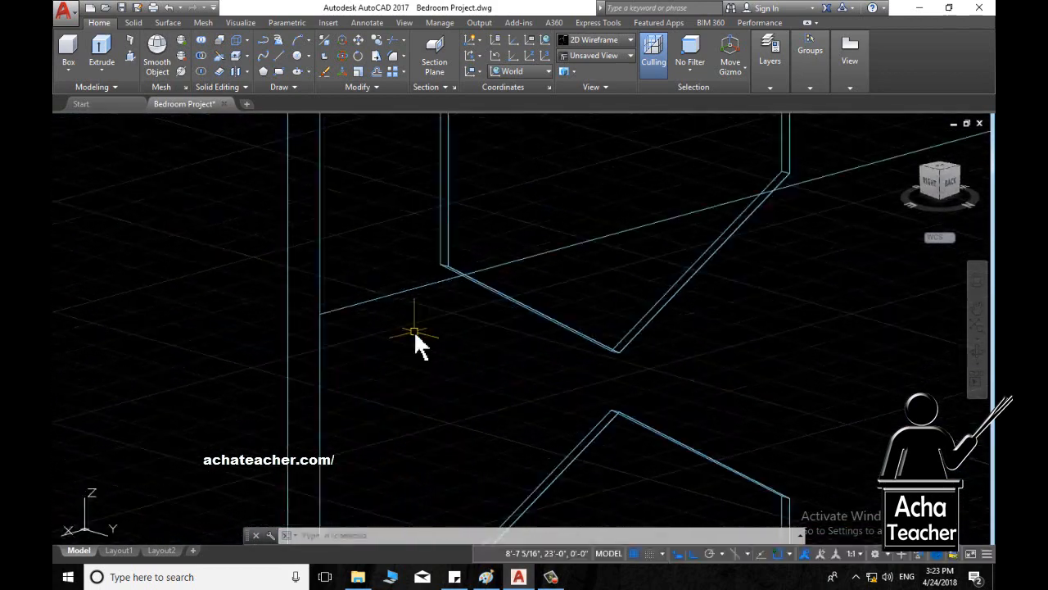
pyautogui.click(263, 41)
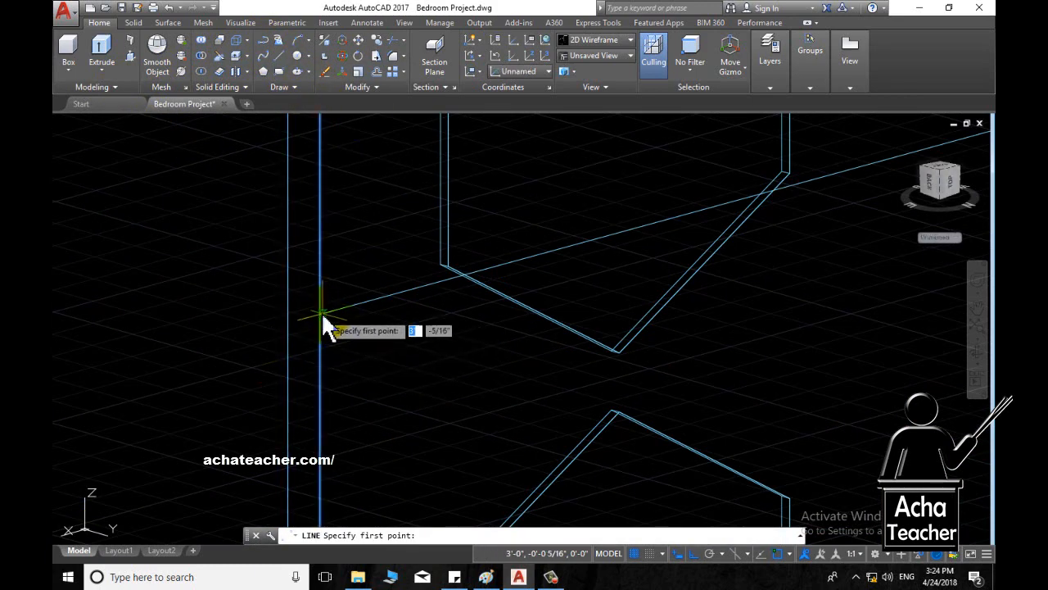
pyautogui.click(322, 316)
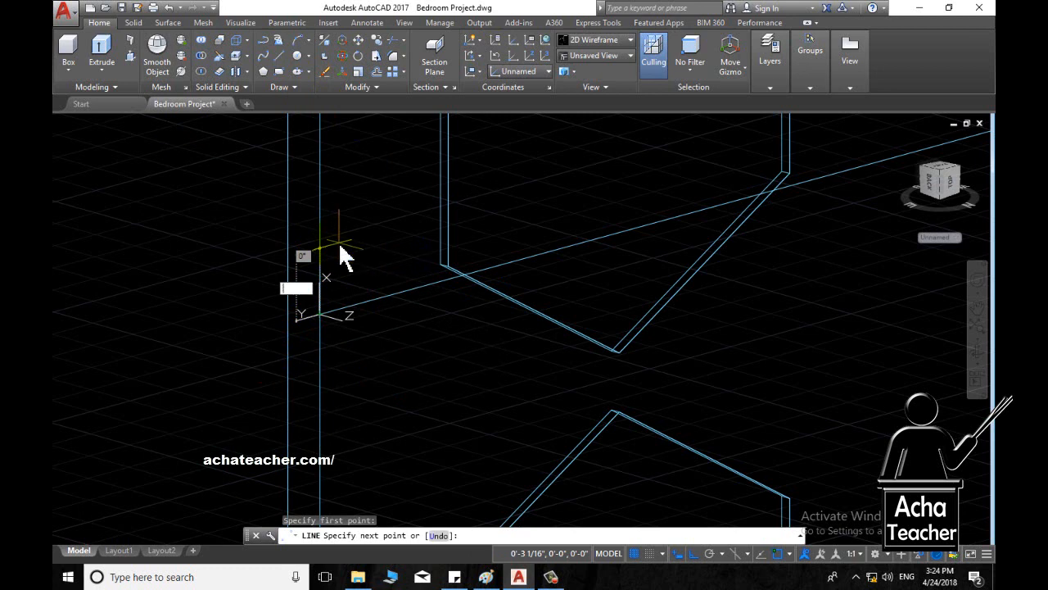
pyautogui.press('Return')
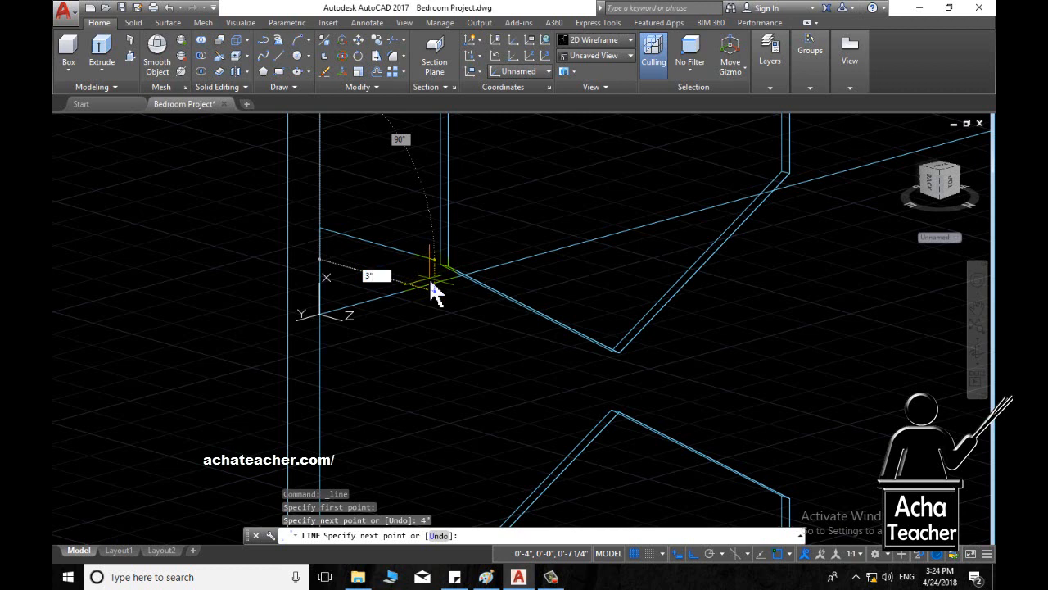
pyautogui.press('Return')
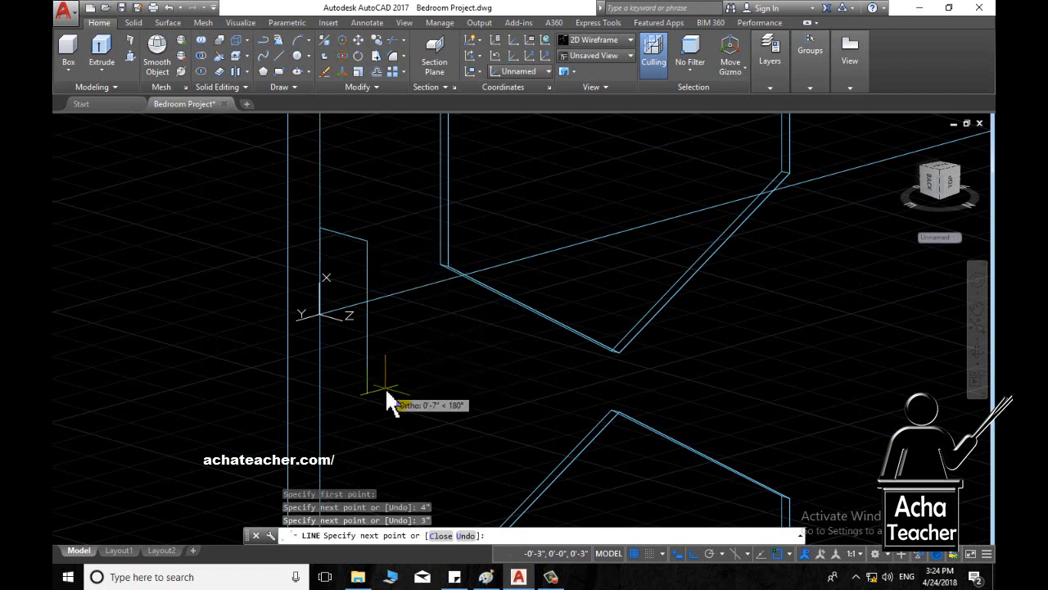
pyautogui.write('4')
pyautogui.press('Return')
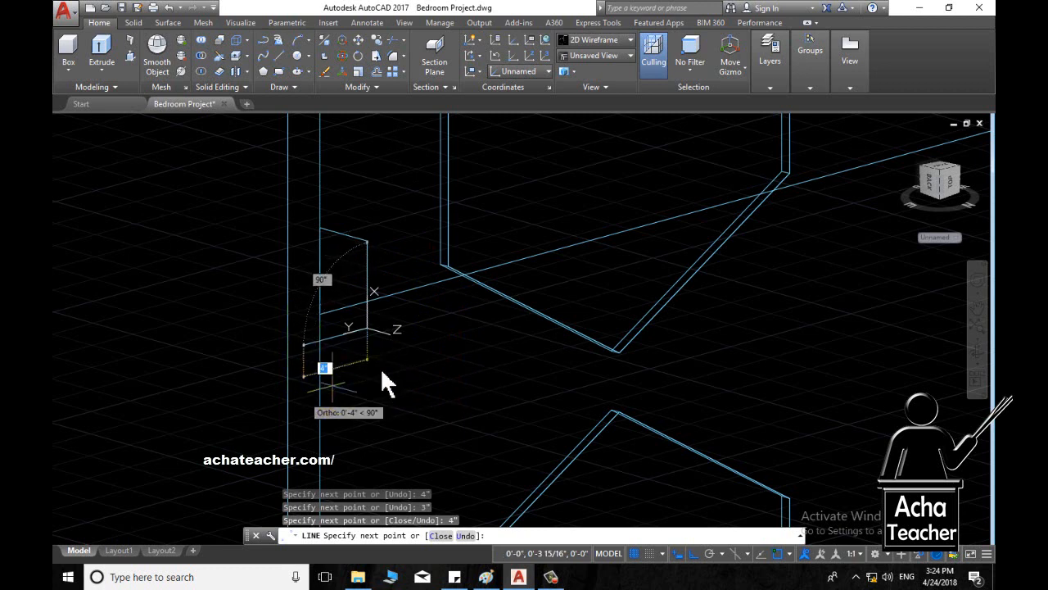
pyautogui.rightClick(322, 317)
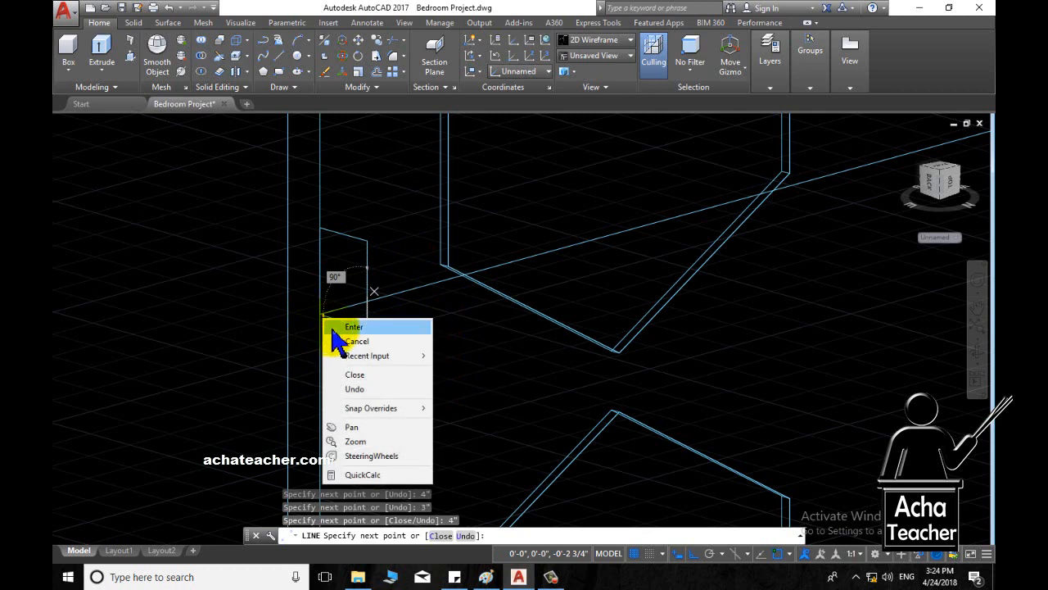
pyautogui.click(355, 377)
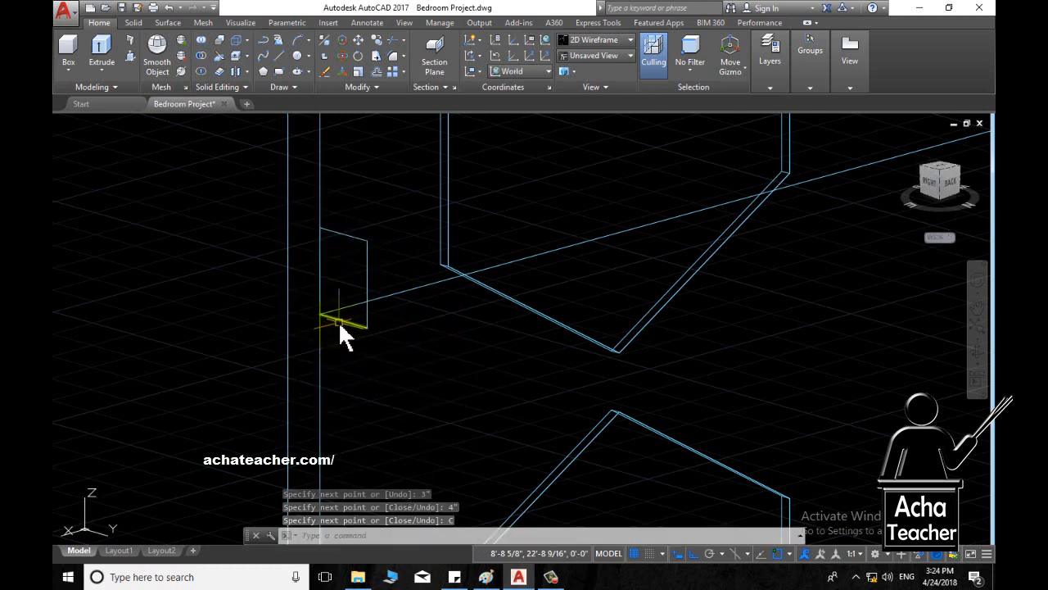
# Join the outline's upper, outer and lower sides into a single polyline.
pyautogui.scroll(2, 347, 271)
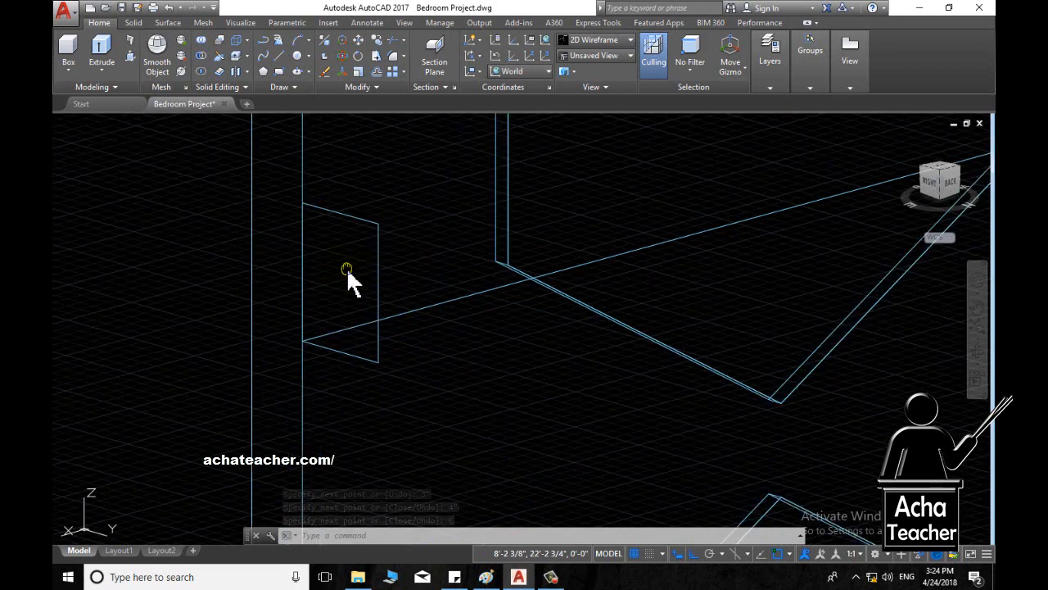
pyautogui.moveTo(347, 268); pyautogui.dragTo(226, 328, button='middle')
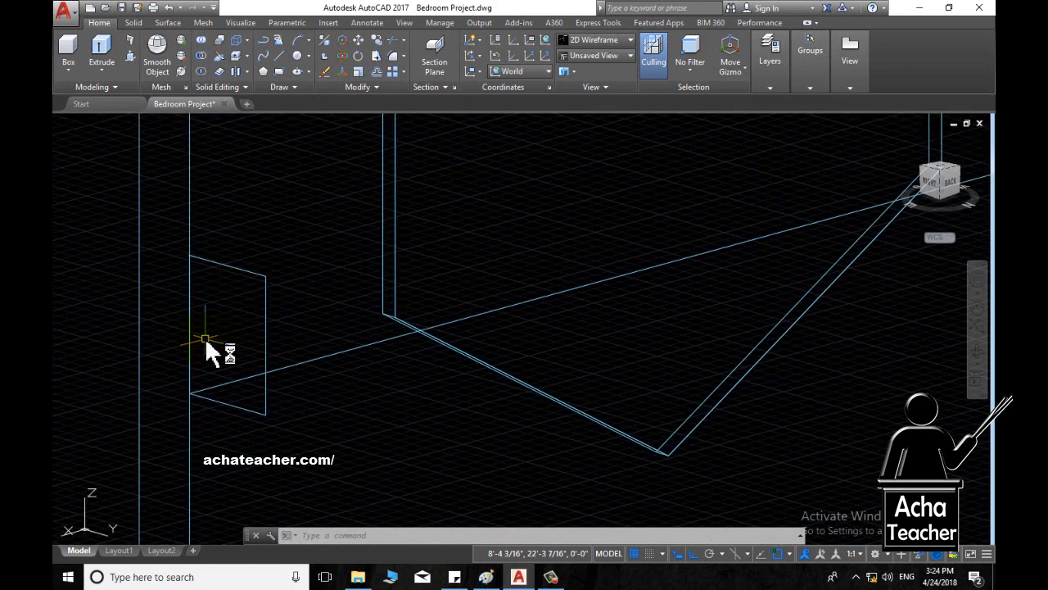
pyautogui.write('j')
pyautogui.press('Return')
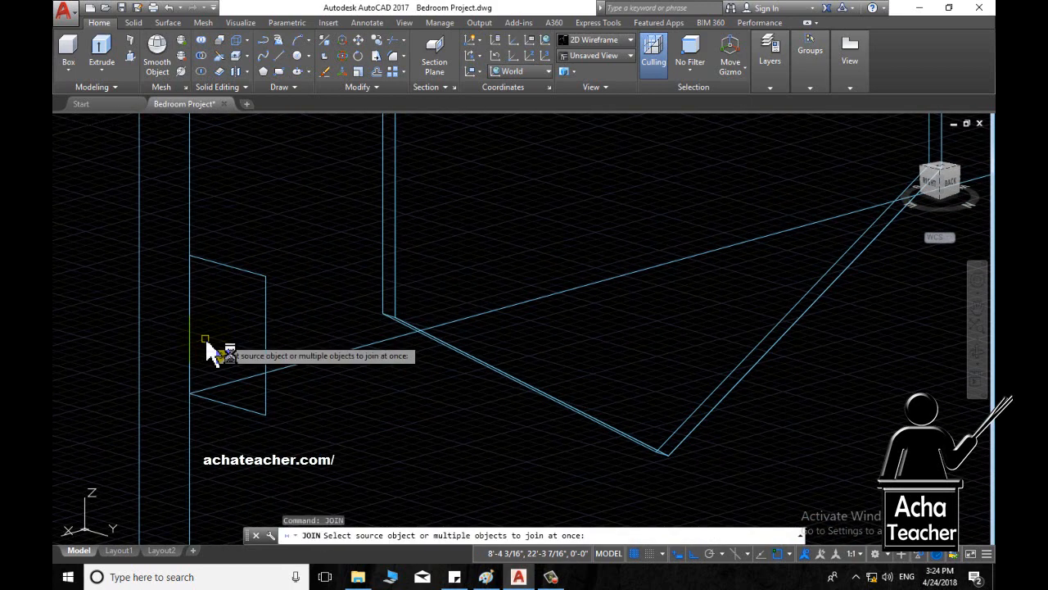
pyautogui.click(263, 275)
pyautogui.click(269, 315)
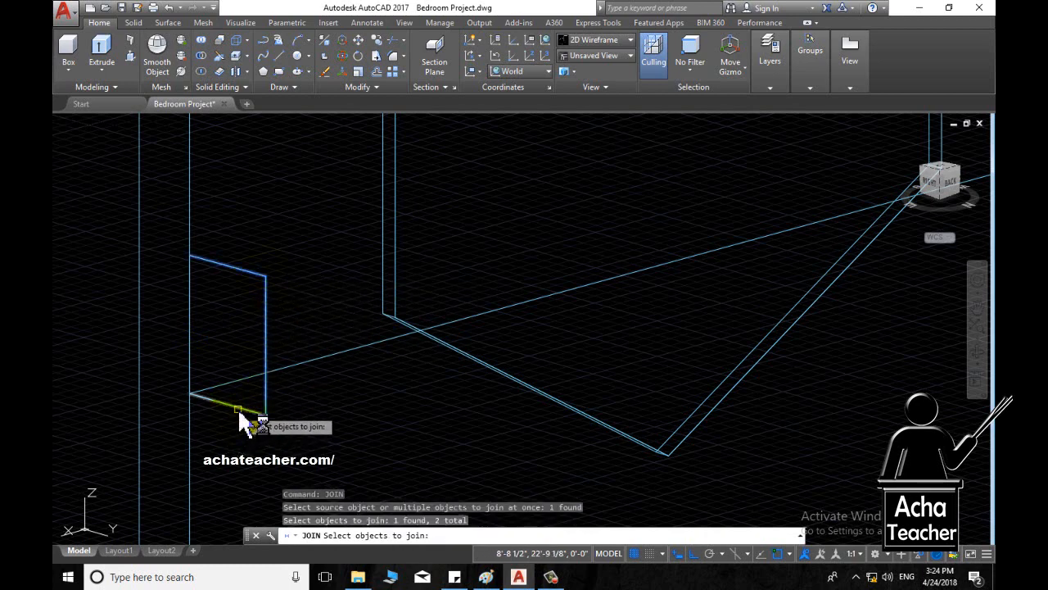
pyautogui.click(238, 408)
pyautogui.press('Return')
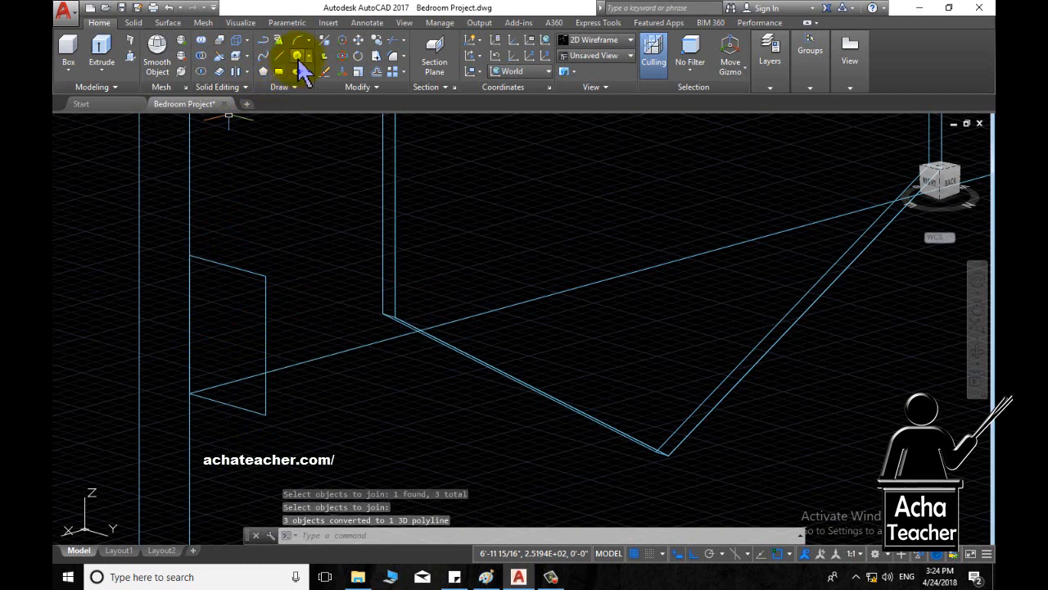
# Draw a circle of about 3/16" radius on the panel's narrow side, next to the upper end of the joined path.
pyautogui.click(297, 58)
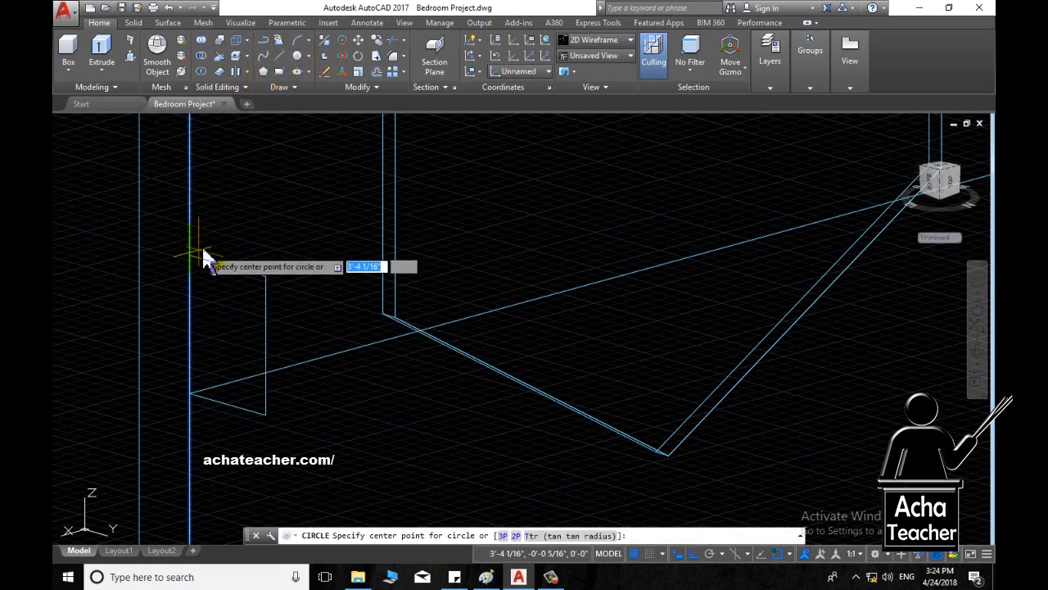
pyautogui.click(179, 251)
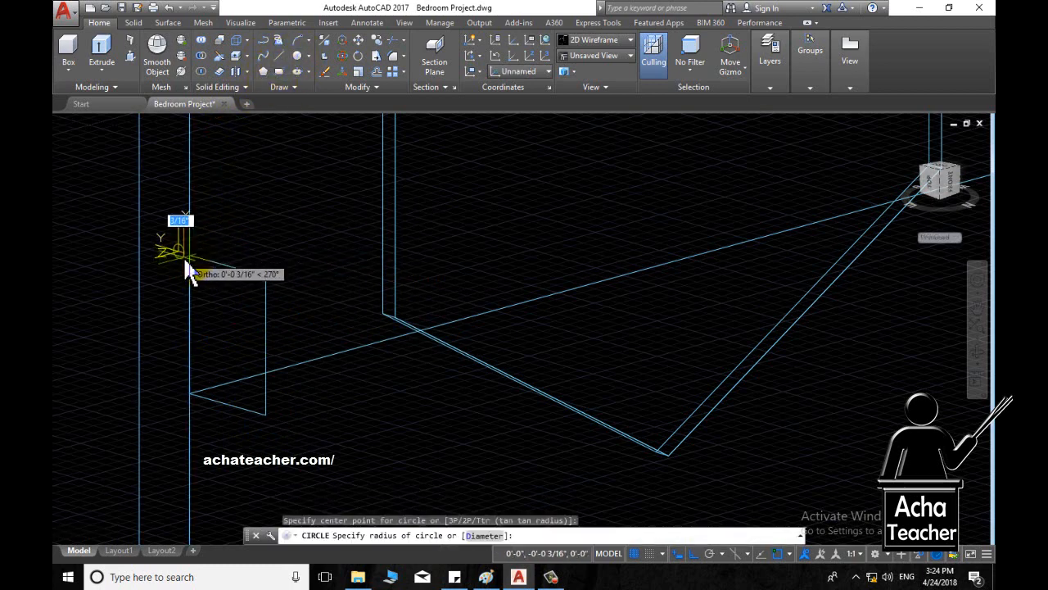
pyautogui.click(187, 272)
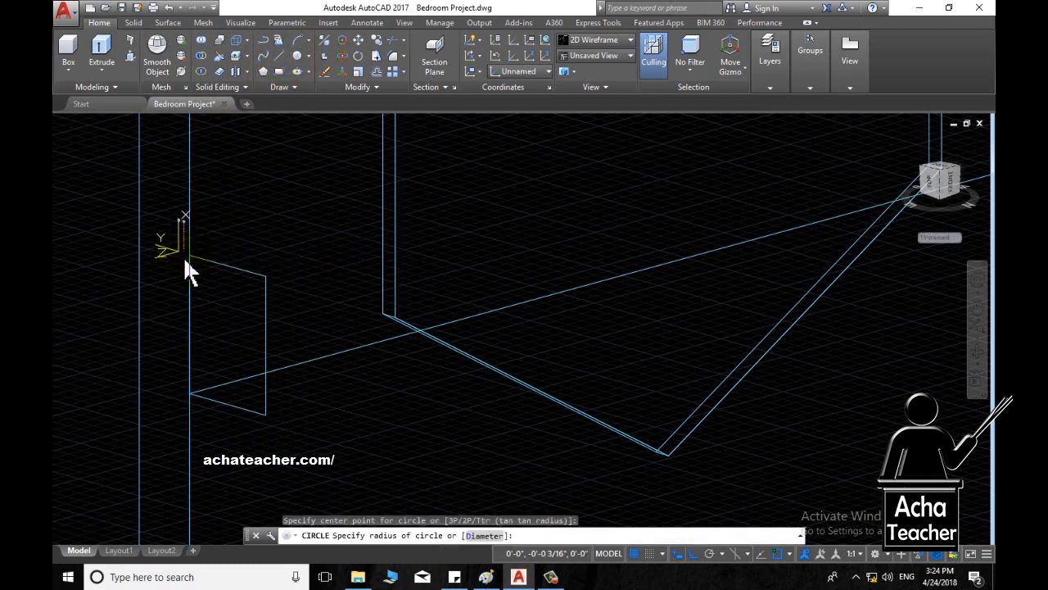
pyautogui.write('swee')
pyautogui.scroll(2, 283, 233)
pyautogui.press('Return')
pyautogui.rightClick(287, 234)
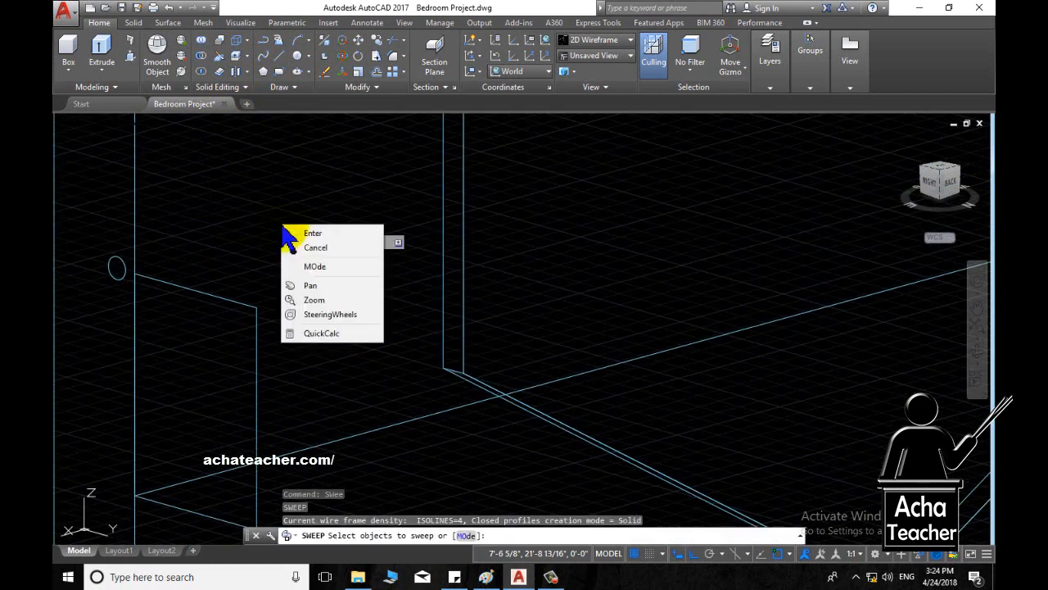
pyautogui.press('Escape')
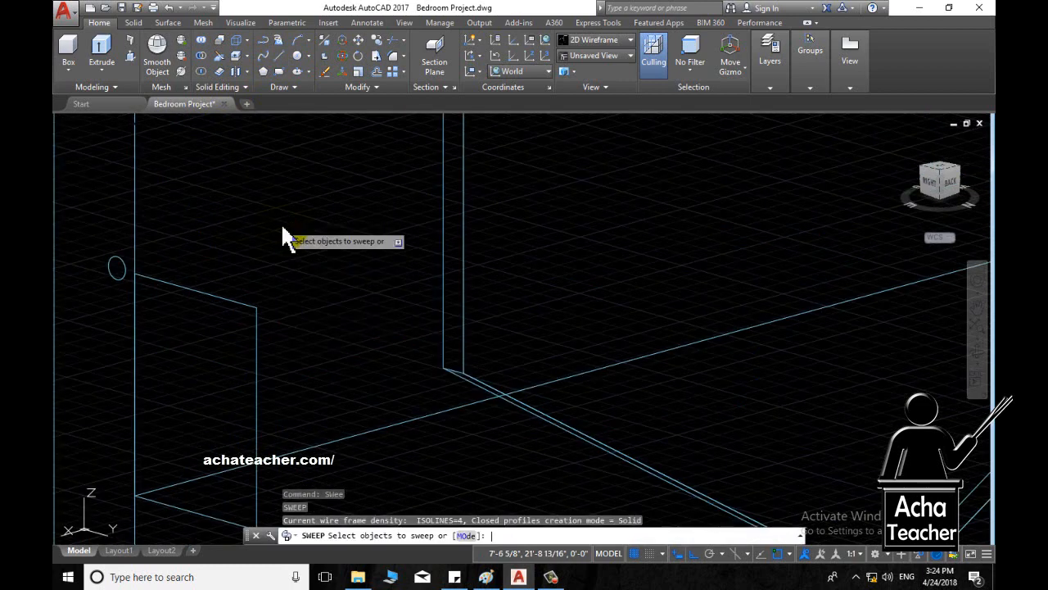
pyautogui.press('Return')
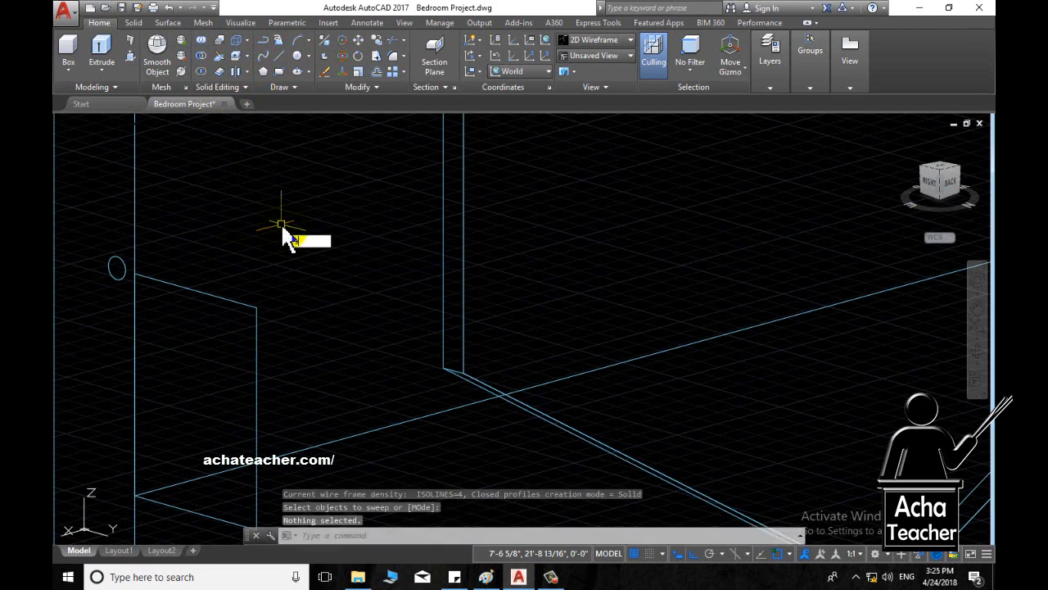
# Sweep the small circle along the joined three-sided path to form a round-bar handle.
pyautogui.press('Return')
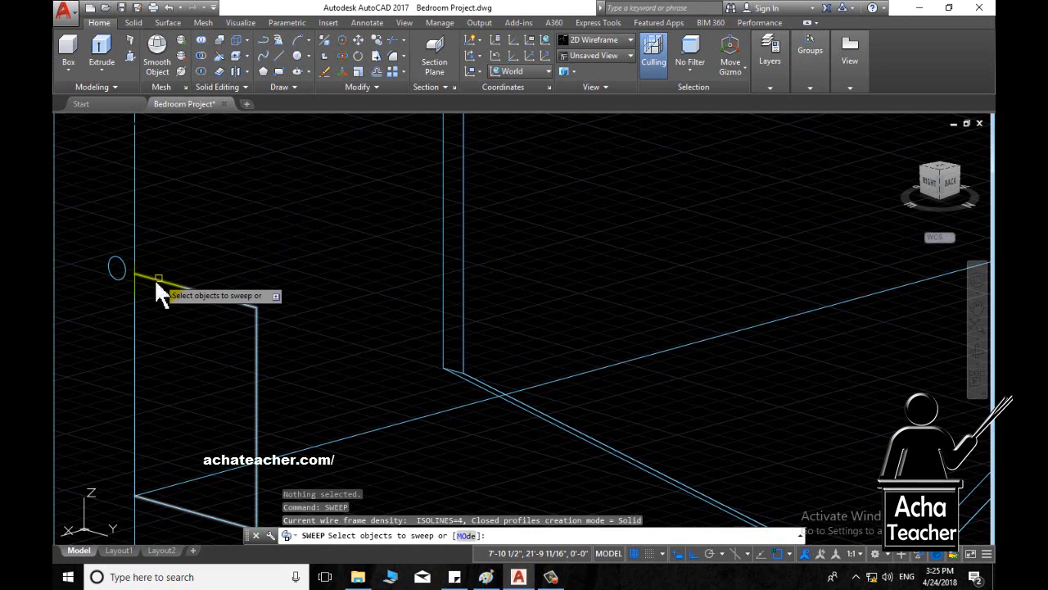
pyautogui.click(117, 277)
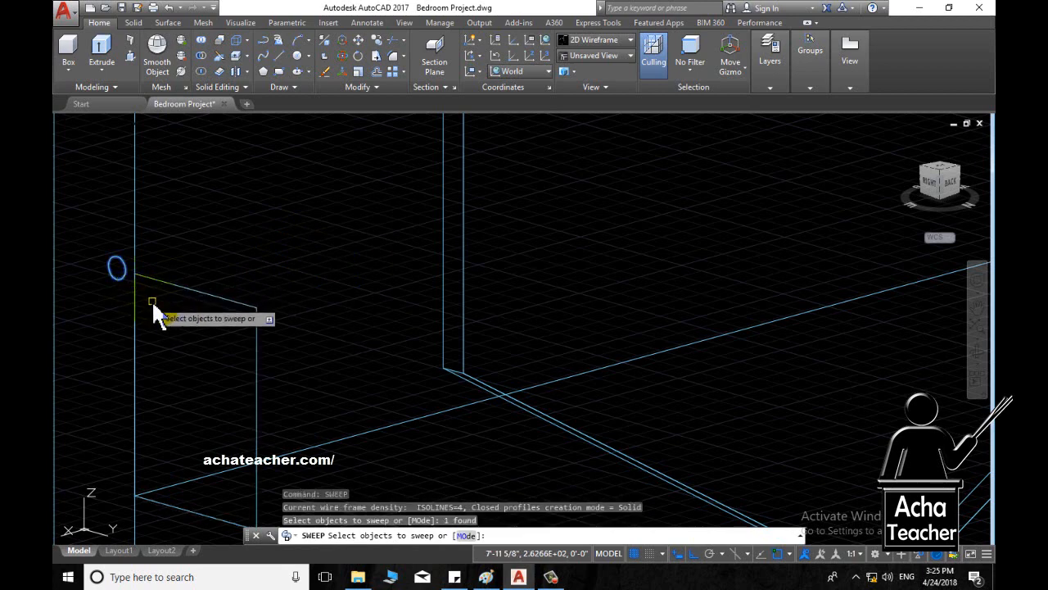
pyautogui.press('Return')
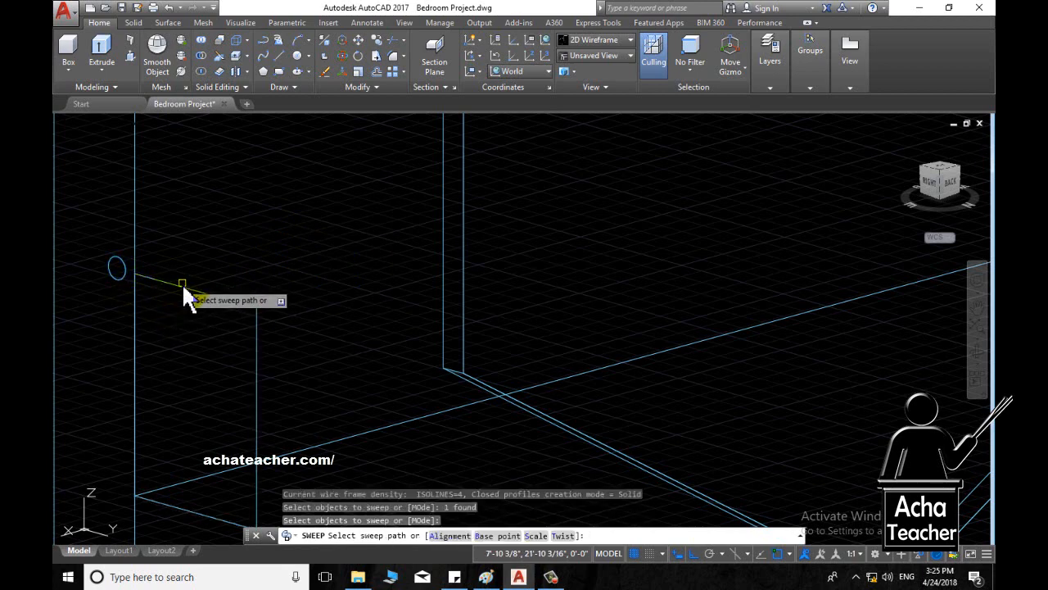
pyautogui.click(187, 300)
pyautogui.scroll(2, 255, 360)
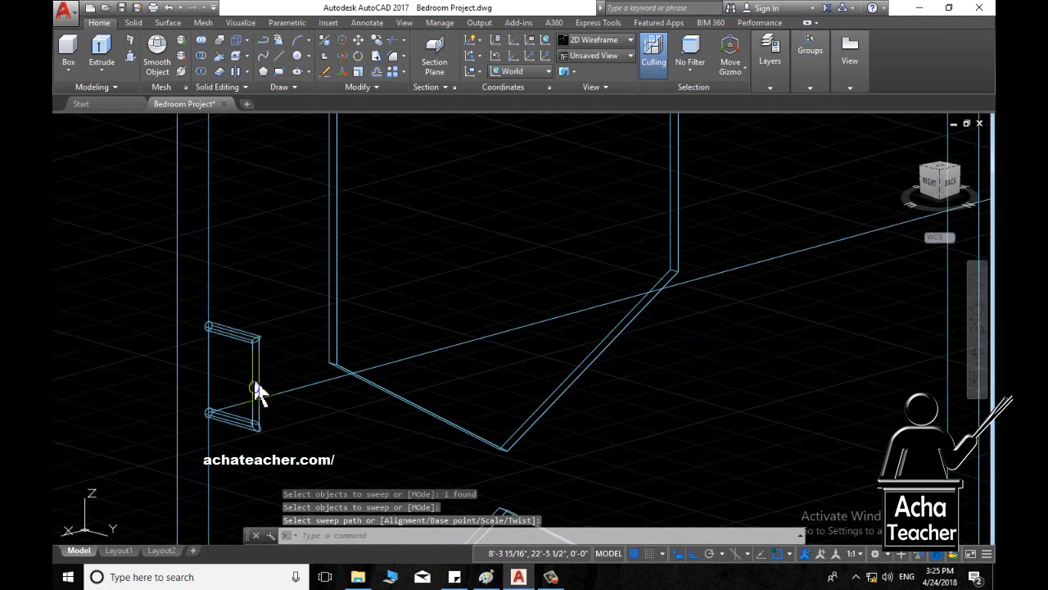
pyautogui.moveTo(258, 391); pyautogui.dragTo(257, 312, button='middle')
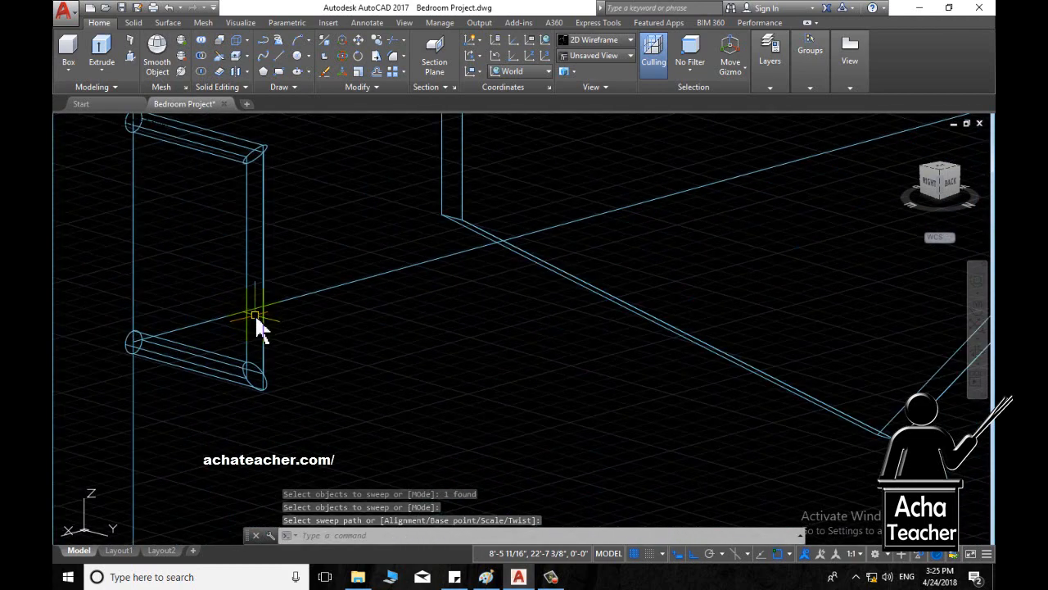
# Examine the swept handle and how its round ends meet the panel's edge.
pyautogui.scroll(-2, 256, 328)
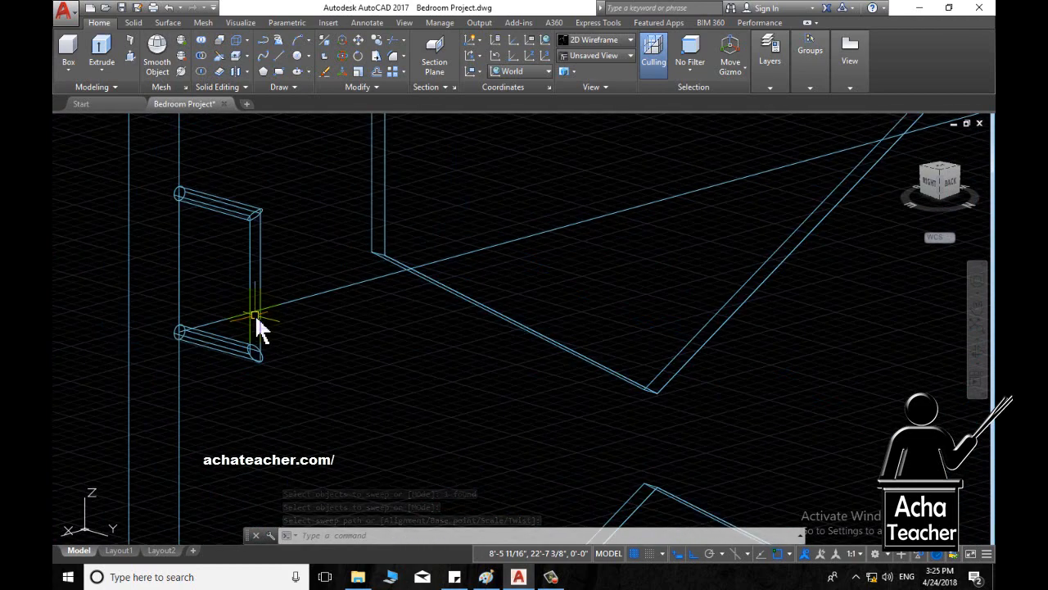
pyautogui.scroll(-5, 256, 328)
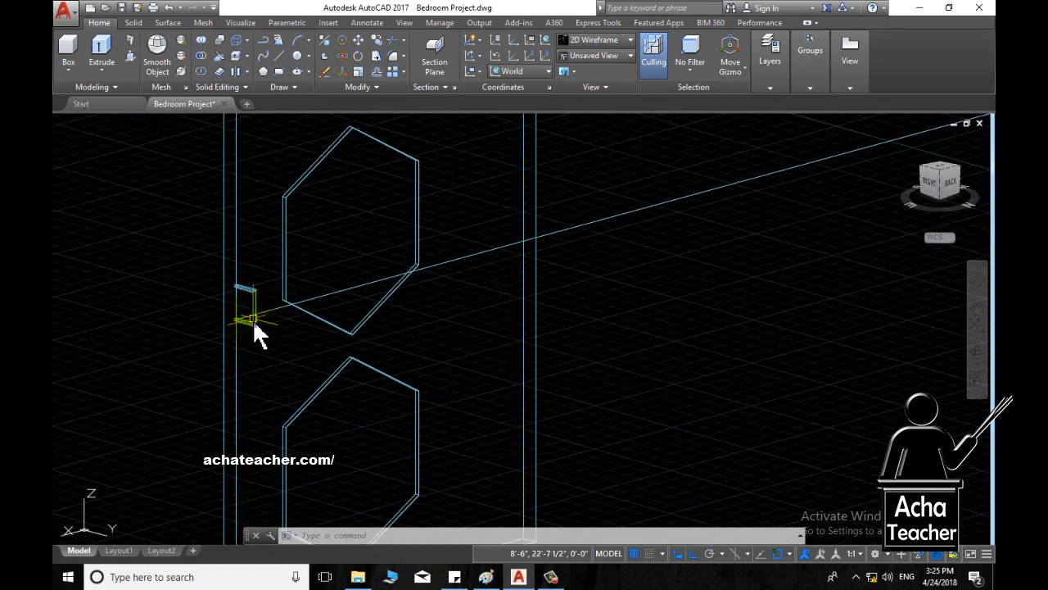
pyautogui.moveTo(227, 333); pyautogui.dragTo(85, 344, button='middle')
pyautogui.scroll(4, 135, 360)
pyautogui.scroll(5, 129, 351)
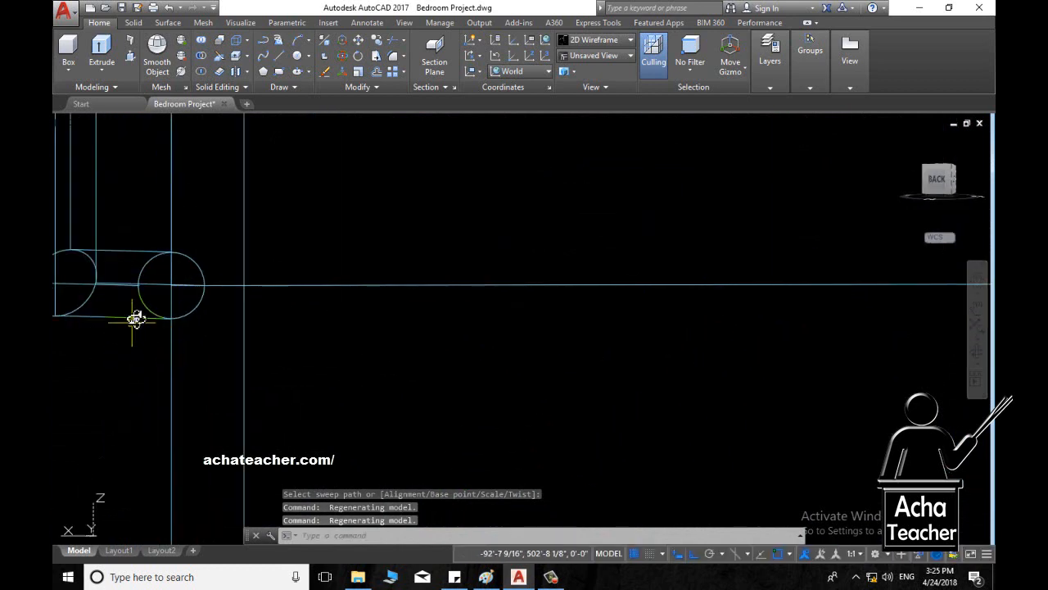
pyautogui.scroll(-3, 220, 360)
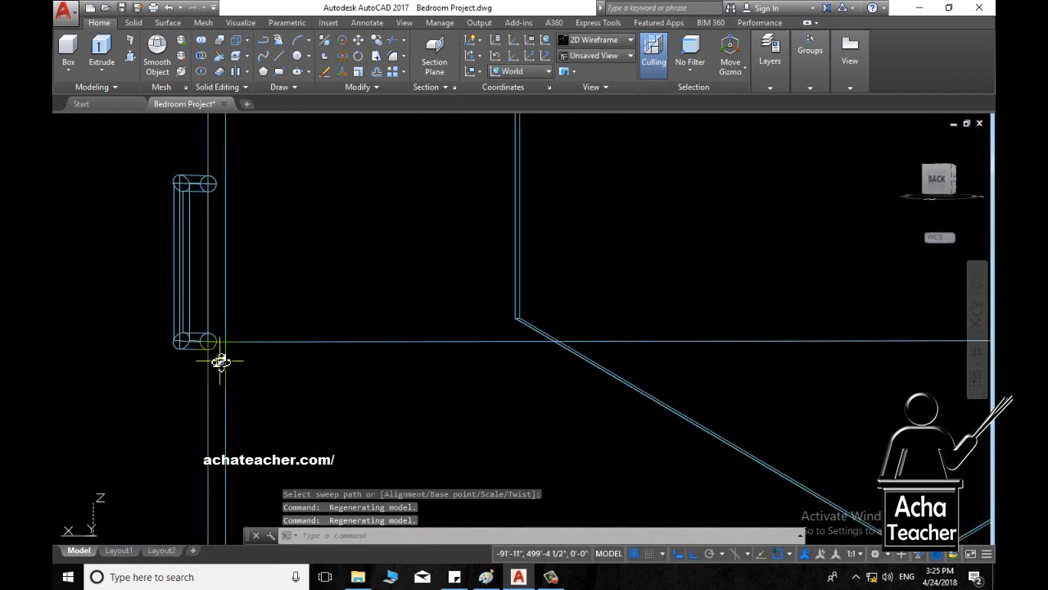
pyautogui.keyDown('shift'); pyautogui.moveTo(201, 369); pyautogui.dragTo(192, 392, button='middle'); pyautogui.keyUp('shift')
pyautogui.scroll(6, 194, 385)
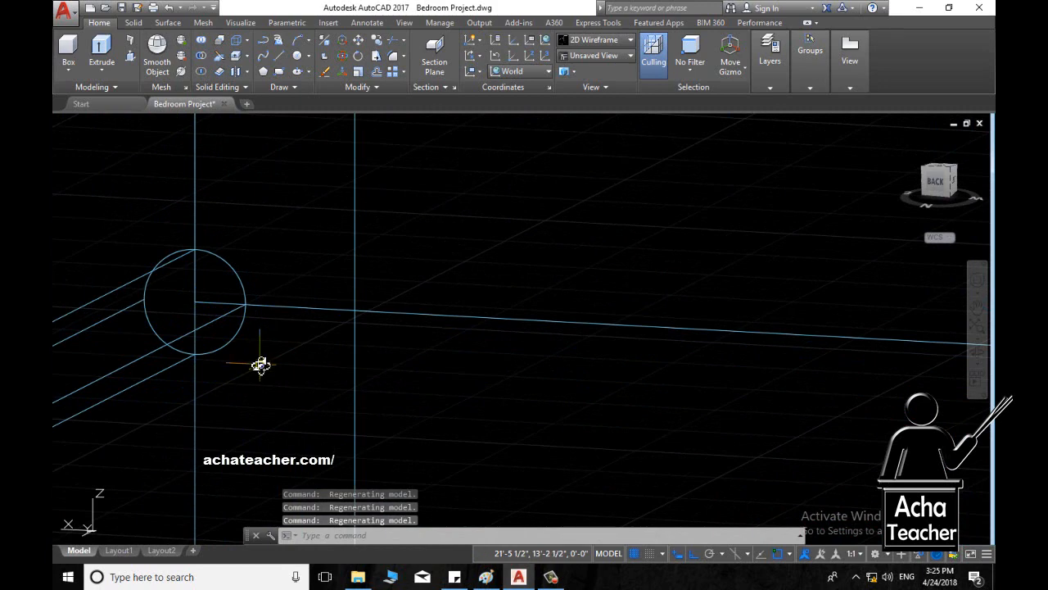
# Move the handle from where its lower end circle meets the long horizontal line to the midpoint of the panel's opposite vertical edge.
pyautogui.write('m')
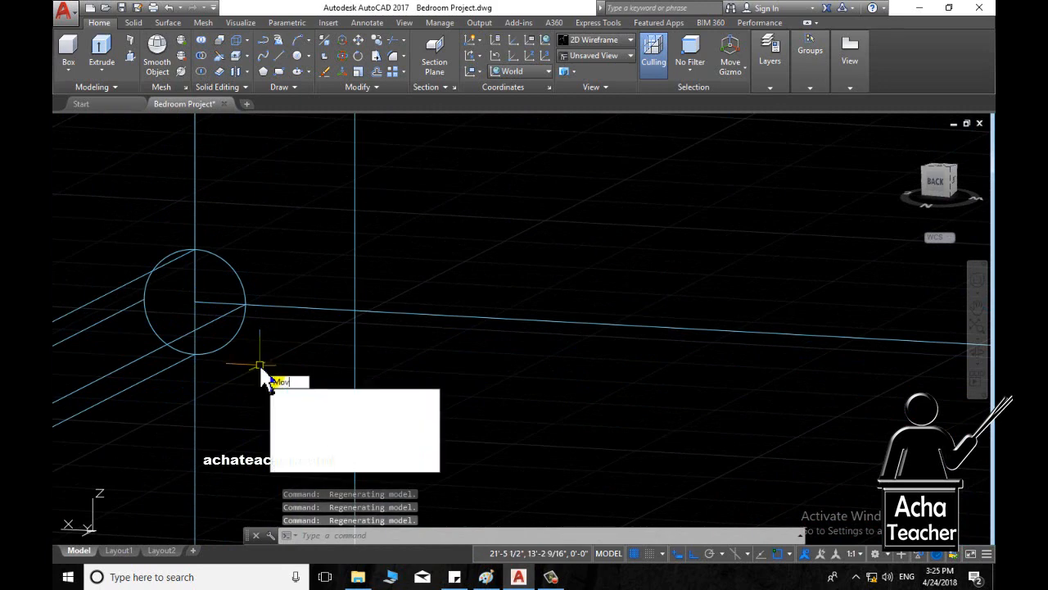
pyautogui.press('Return')
pyautogui.click(243, 327)
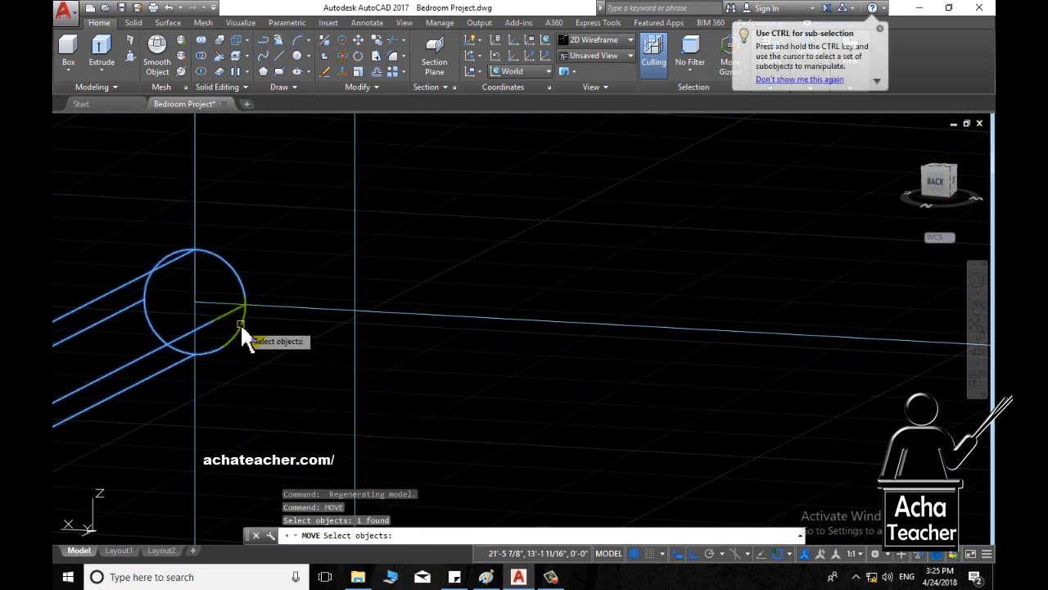
pyautogui.press('Return')
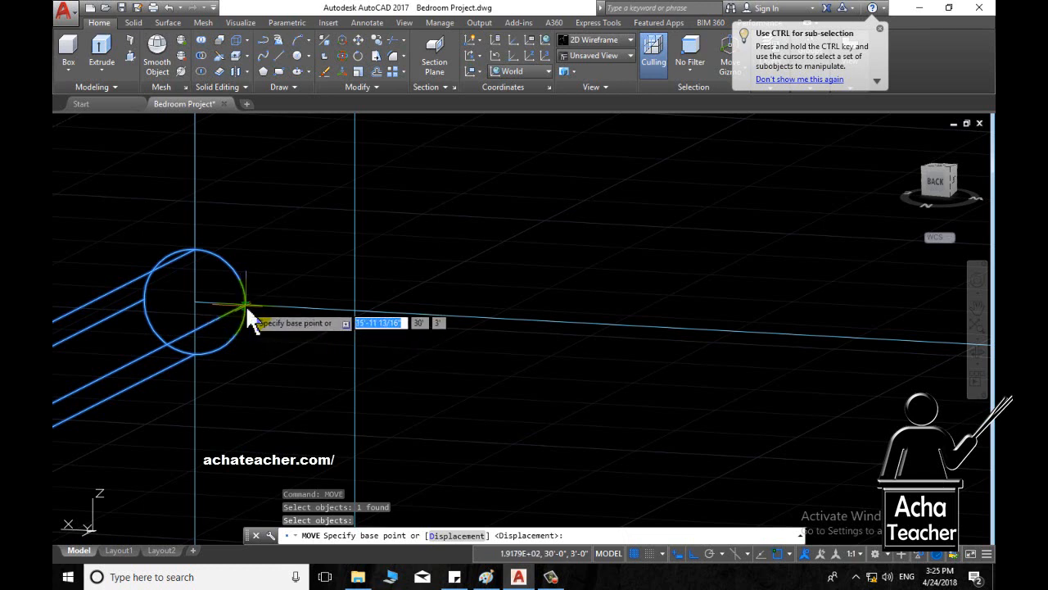
pyautogui.keyDown('shift'); pyautogui.rightClick(247, 304); pyautogui.keyUp('shift')
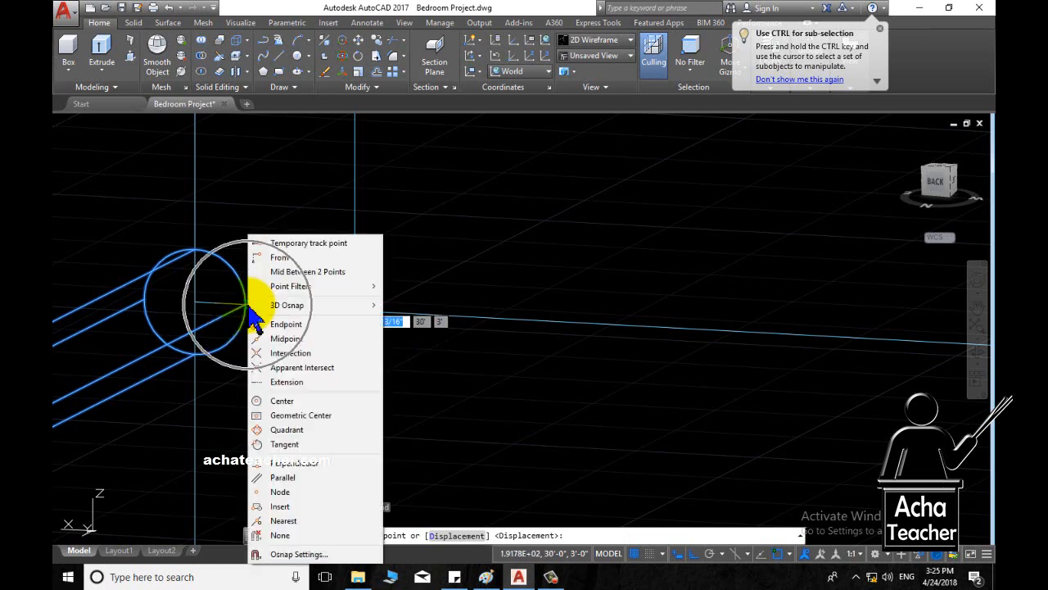
pyautogui.click(278, 352)
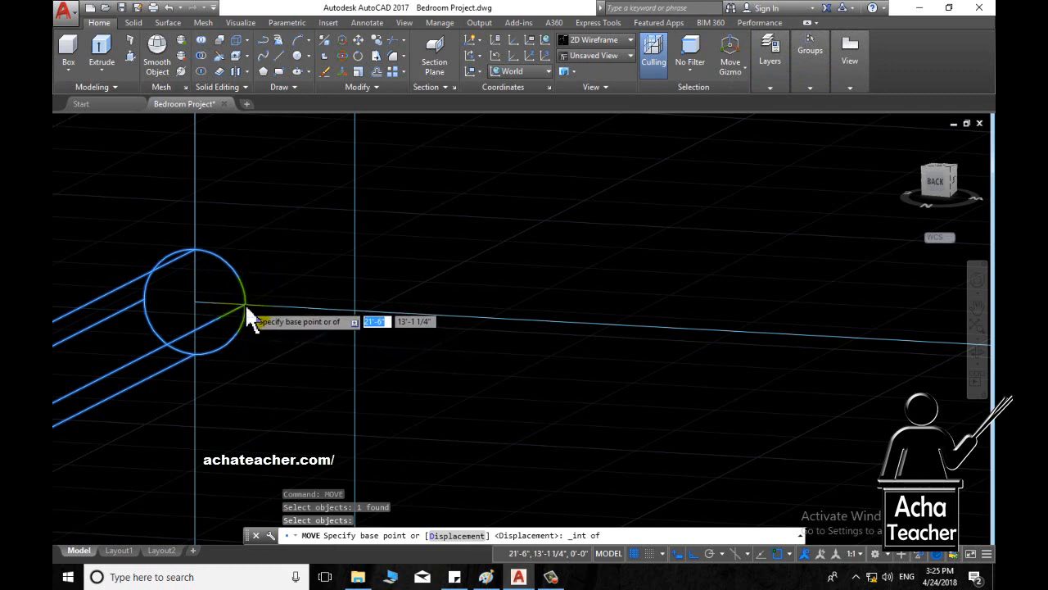
pyautogui.scroll(5, 245, 304)
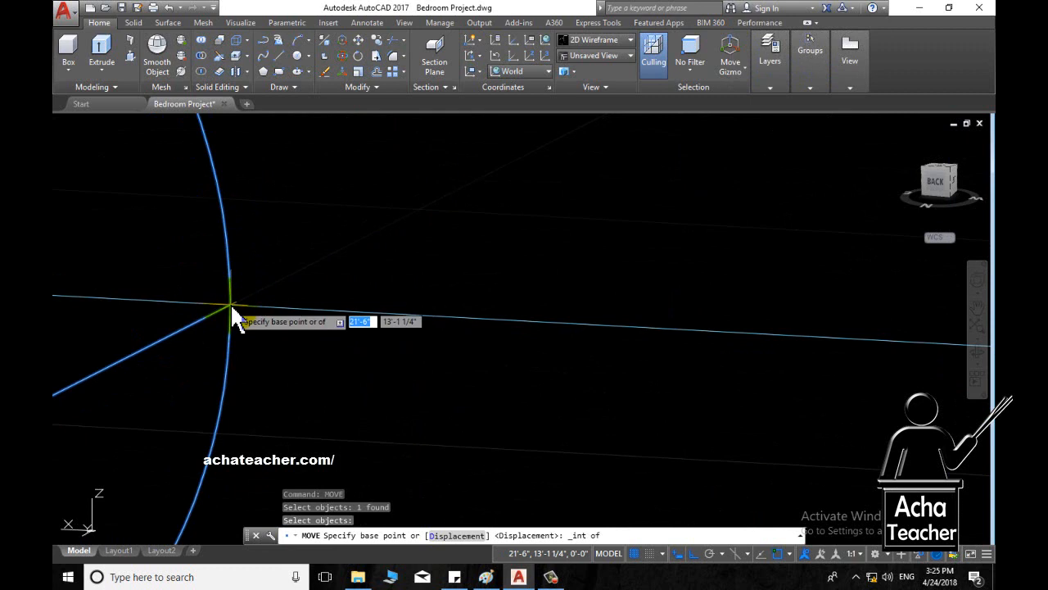
pyautogui.keyDown('shift'); pyautogui.rightClick(231, 305); pyautogui.keyUp('shift')
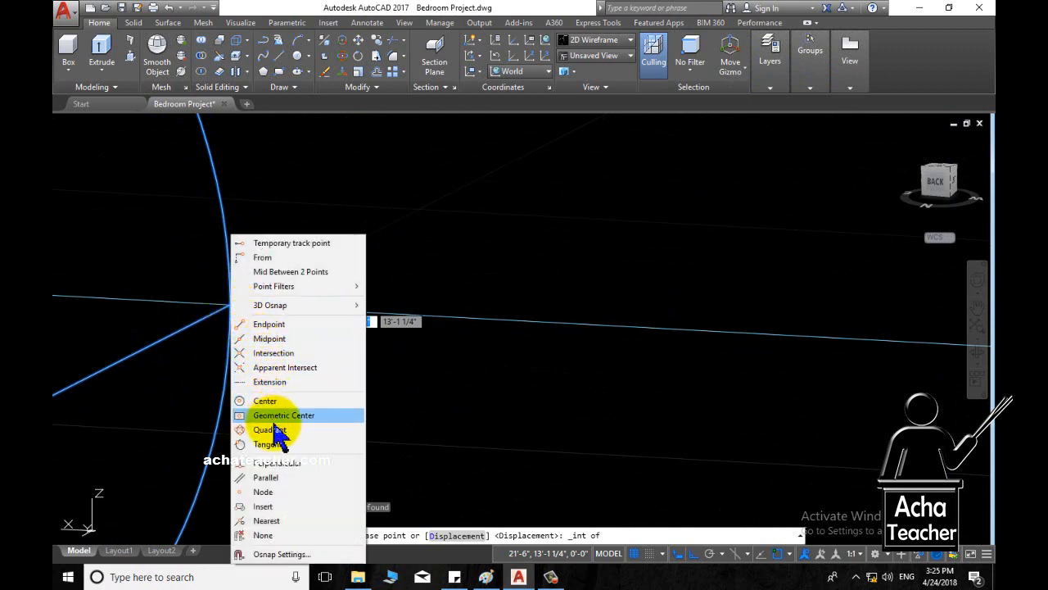
pyautogui.click(277, 520)
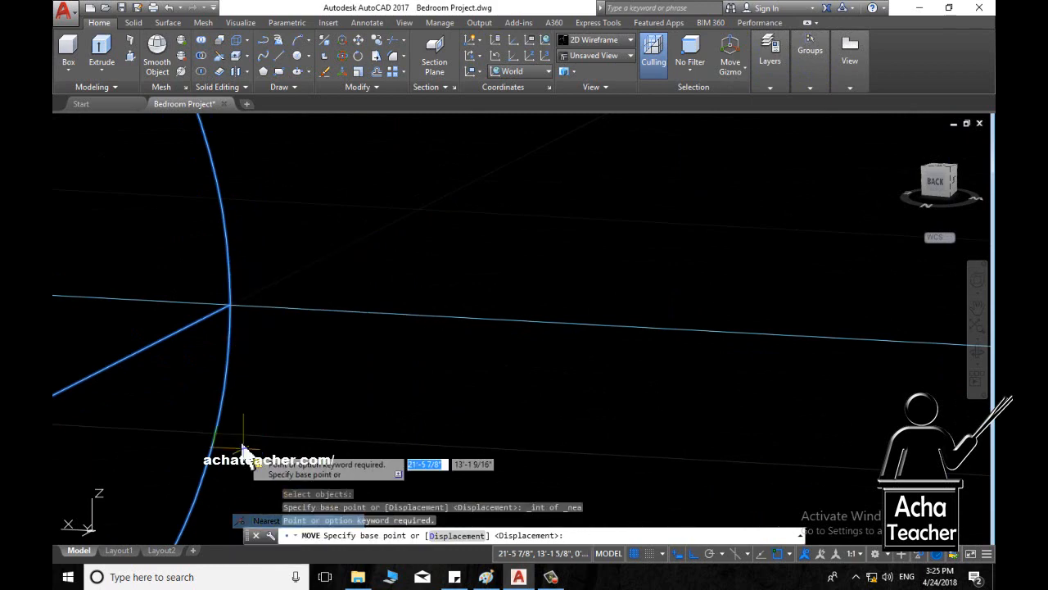
pyautogui.click(229, 304)
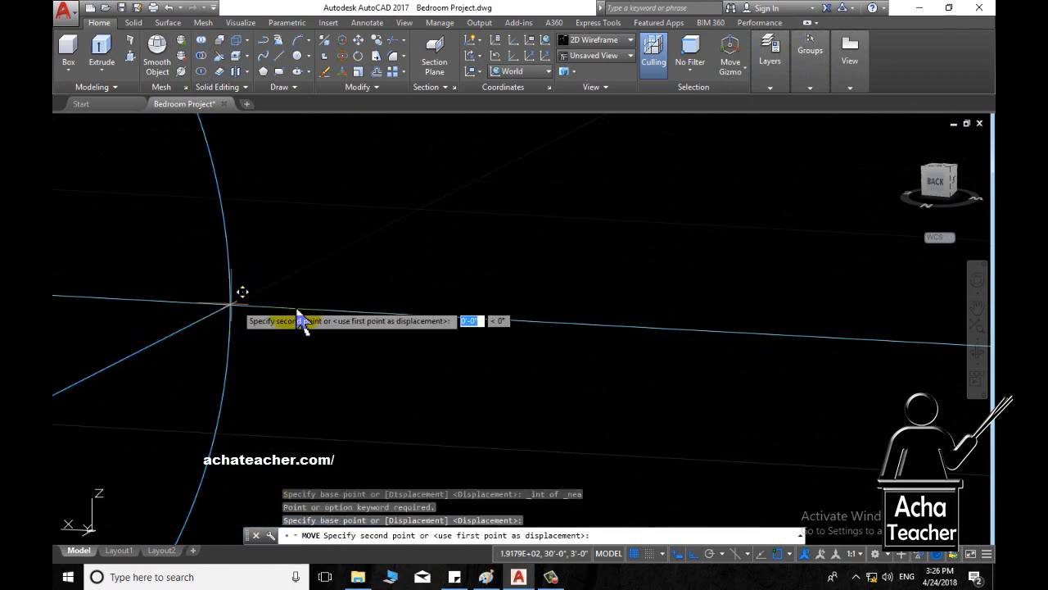
pyautogui.scroll(-10, 614, 334)
pyautogui.moveTo(748, 342); pyautogui.dragTo(57, 225, button='middle')
pyautogui.scroll(-8, 680, 303)
pyautogui.moveTo(775, 315); pyautogui.dragTo(541, 319, button='middle')
pyautogui.scroll(8, 507, 308)
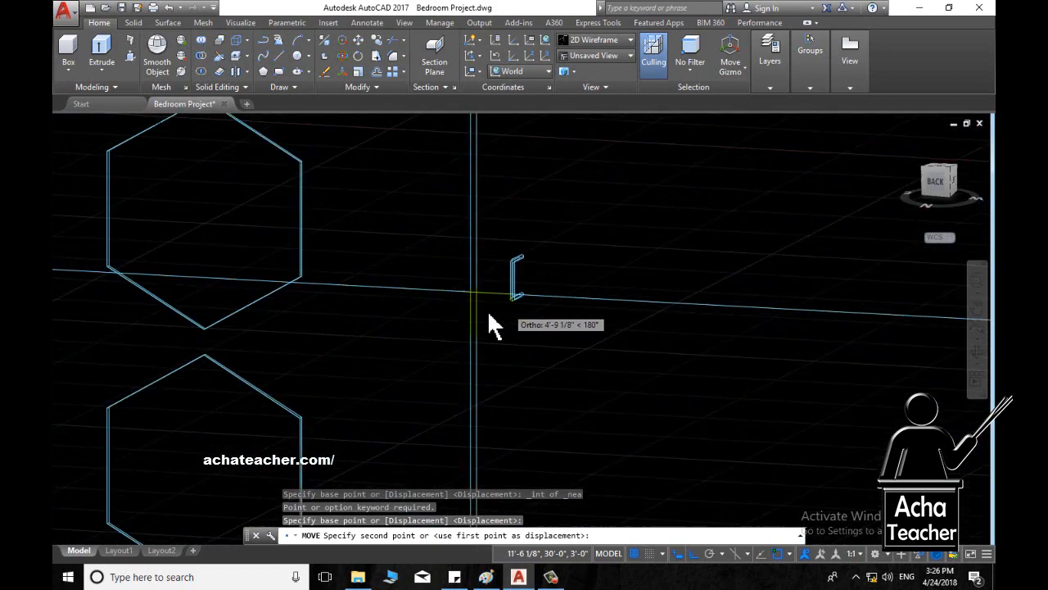
pyautogui.scroll(9, 385, 217)
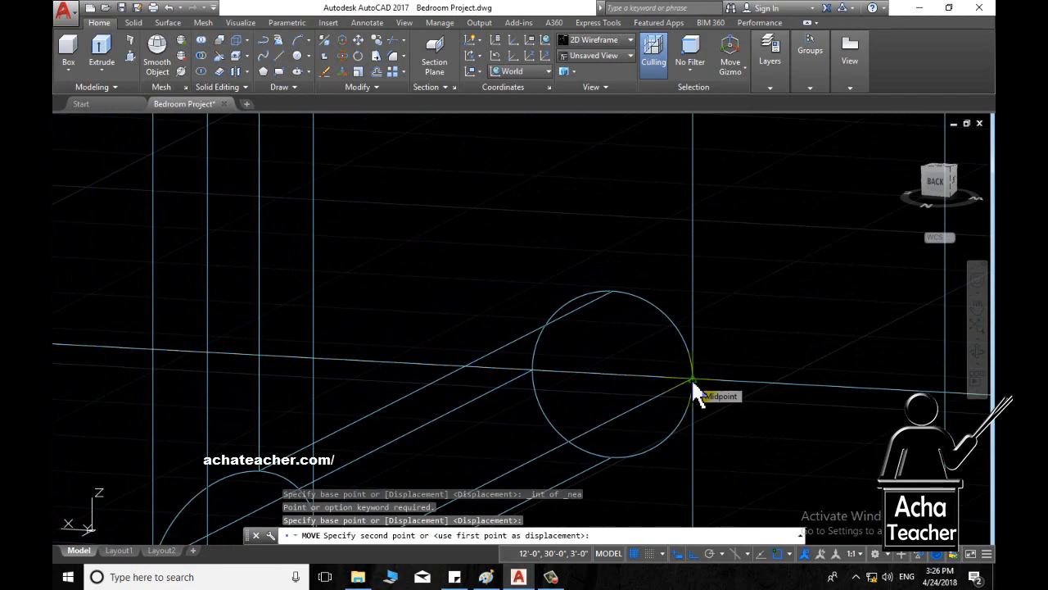
pyautogui.click(693, 379)
pyautogui.scroll(-10, 647, 390)
pyautogui.scroll(-5, 458, 397)
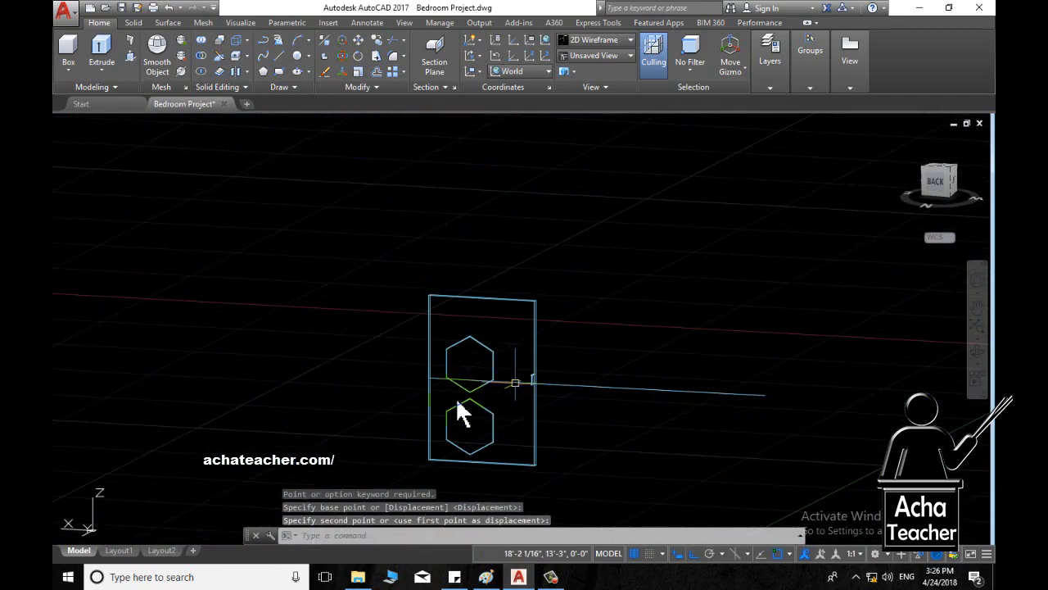
# Delete the long horizontal construction line crossing the panel.
pyautogui.scroll(8, 446, 406)
pyautogui.keyDown('shift'); pyautogui.moveTo(456, 401); pyautogui.dragTo(466, 324, button='middle'); pyautogui.keyUp('shift')
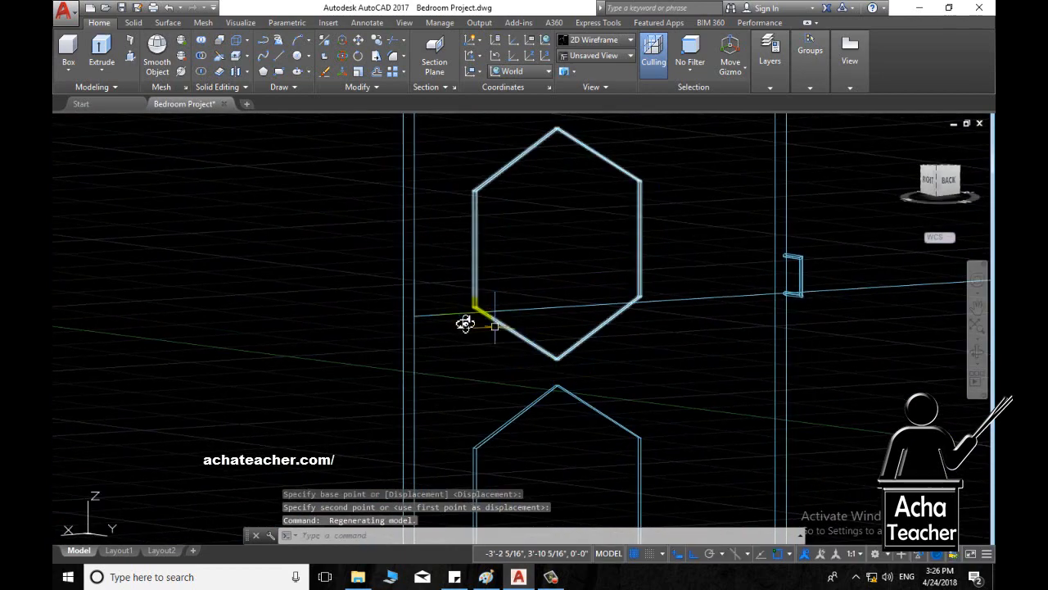
pyautogui.click(452, 314)
pyautogui.press('Delete')
pyautogui.scroll(-5, 453, 317)
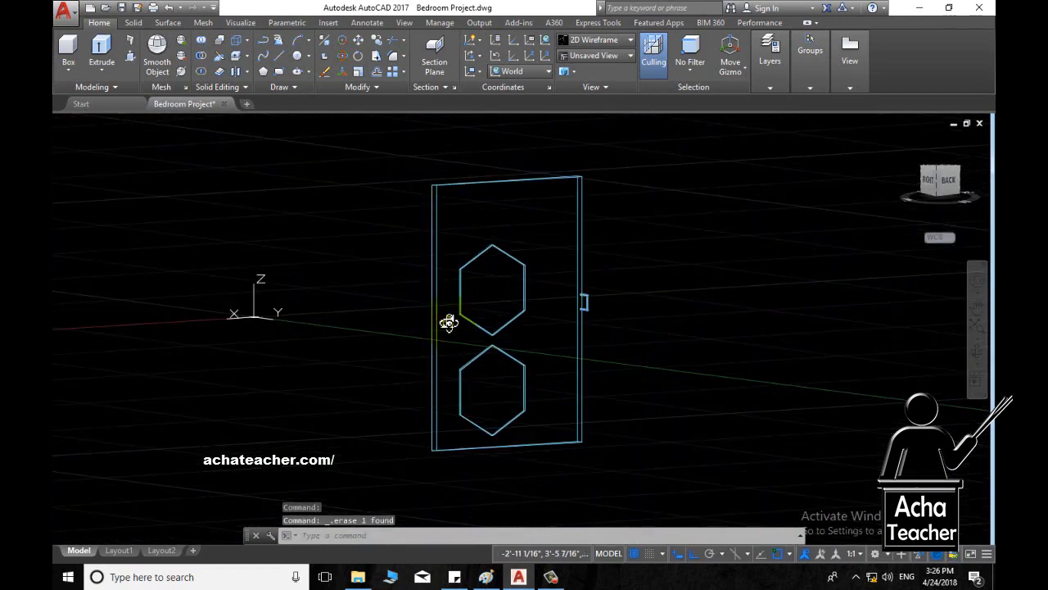
# Subtract both hexagonal solids from the rectangular panel.
pyautogui.keyDown('shift'); pyautogui.moveTo(445, 320); pyautogui.dragTo(354, 388, button='middle'); pyautogui.keyUp('shift')
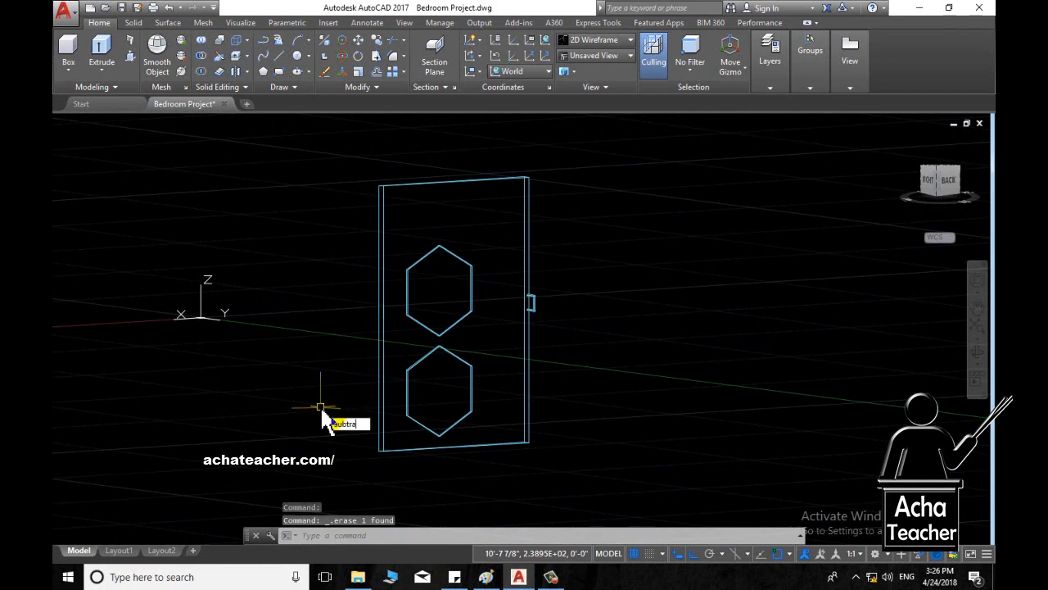
pyautogui.press('Return')
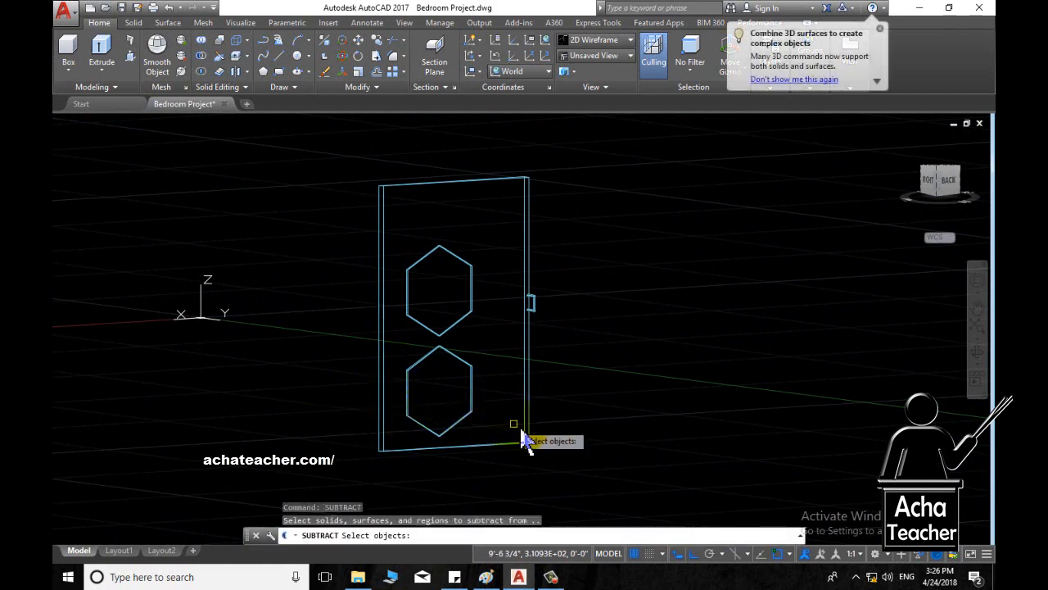
pyautogui.click(528, 439)
pyautogui.press('Return')
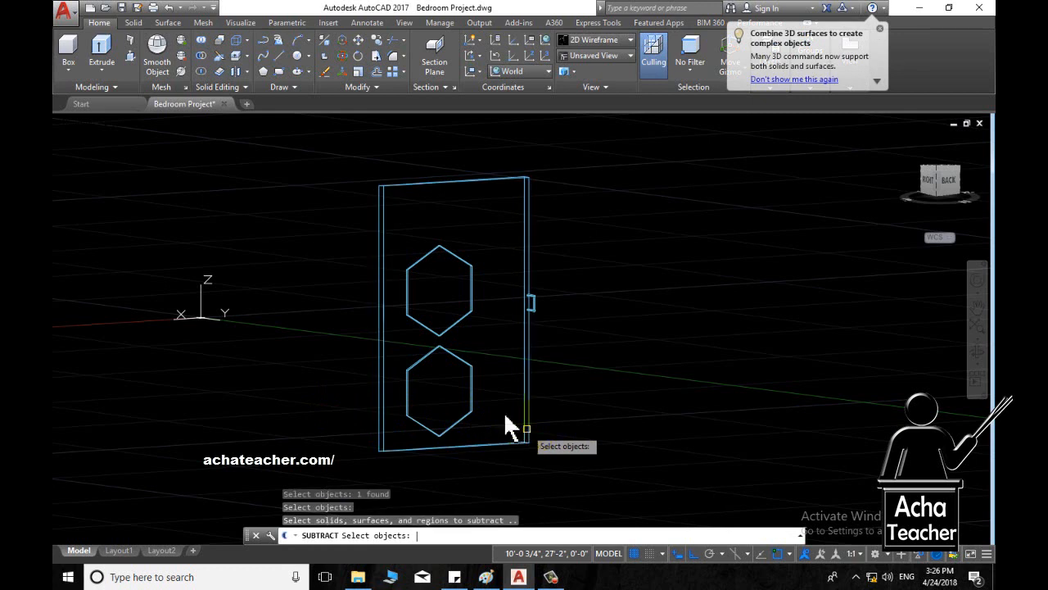
pyautogui.click(474, 391)
pyautogui.click(468, 323)
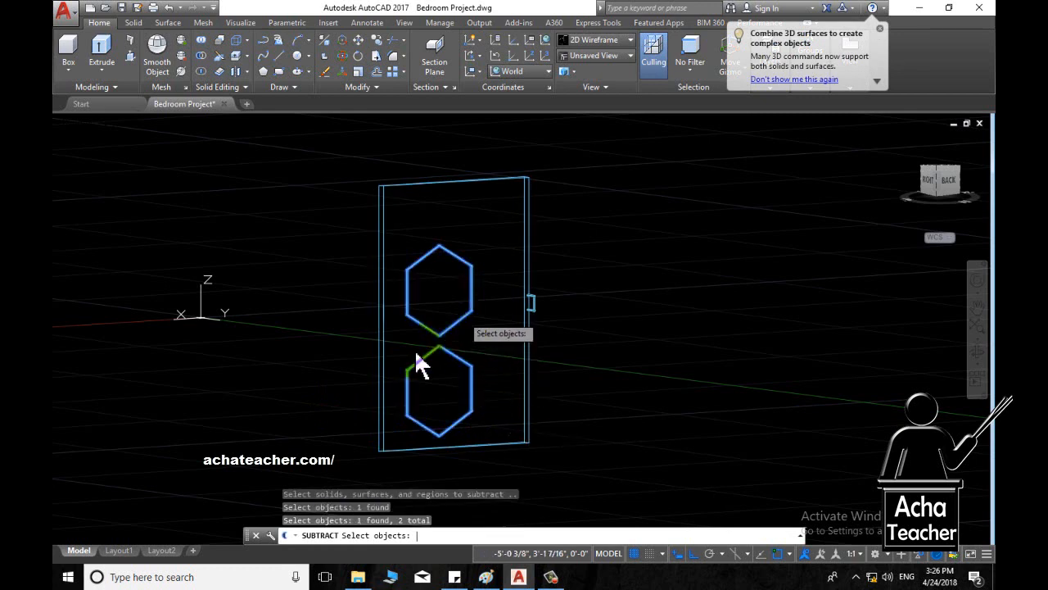
pyautogui.press('Return')
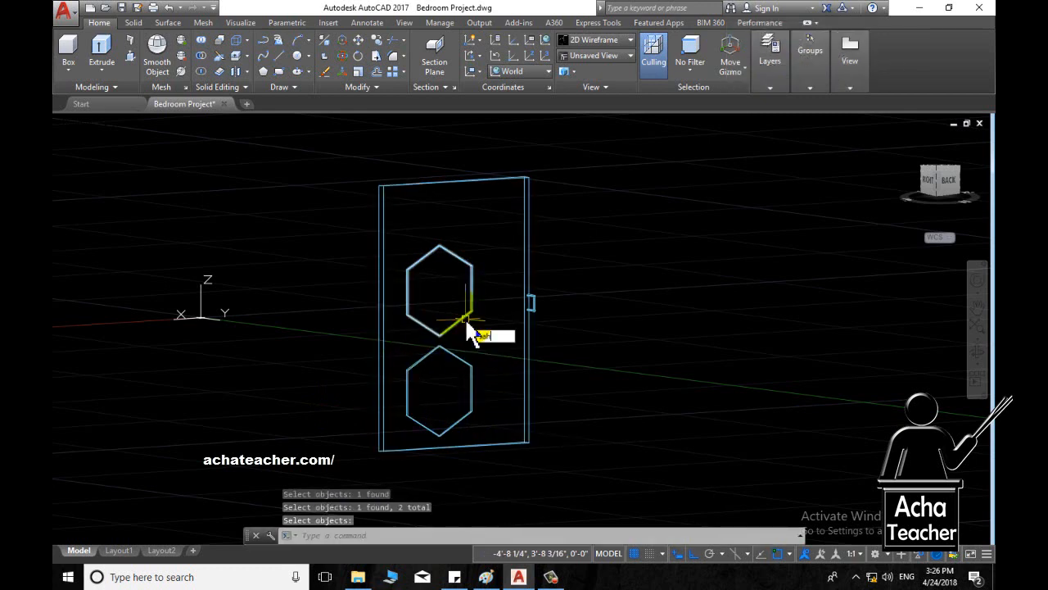
# Shade the model to examine the hexagonal cut-outs and handle, and return to the 2D Wireframe visual style.
pyautogui.press('Return')
pyautogui.scroll(2, 432, 397)
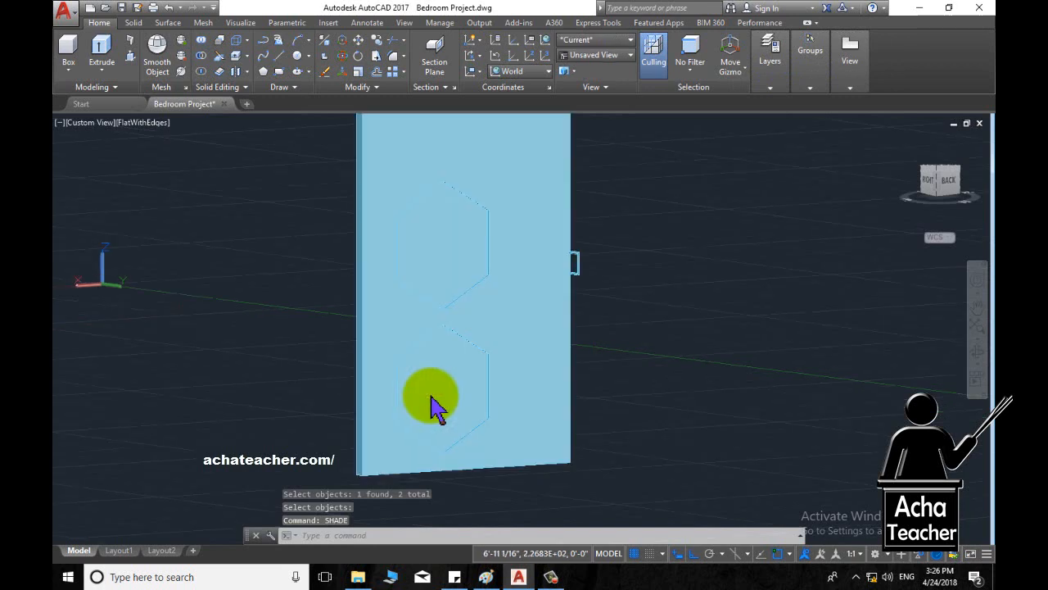
pyautogui.moveTo(433, 398)
pyautogui.keyDown('shift'); pyautogui.mouseDown(button='middle')
pyautogui.moveTo(484, 407)
pyautogui.moveTo(500, 391)
pyautogui.moveTo(453, 398)
pyautogui.moveTo(470, 410)
pyautogui.moveTo(481, 320)
pyautogui.mouseUp(button='middle'); pyautogui.keyUp('shift')
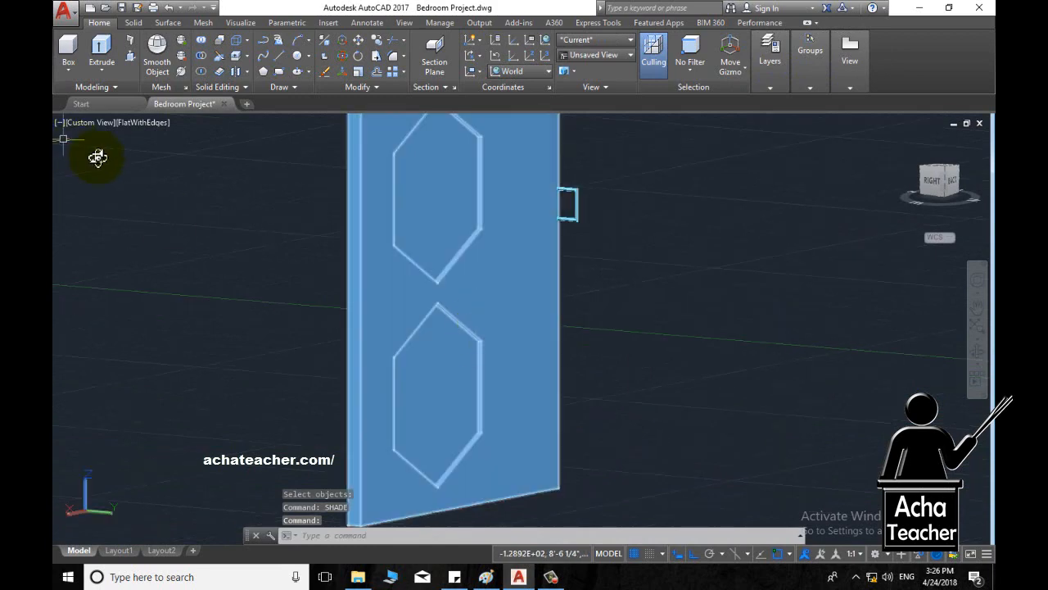
pyautogui.keyDown('shift'); pyautogui.moveTo(98, 157); pyautogui.dragTo(188, 261, button='middle'); pyautogui.keyUp('shift')
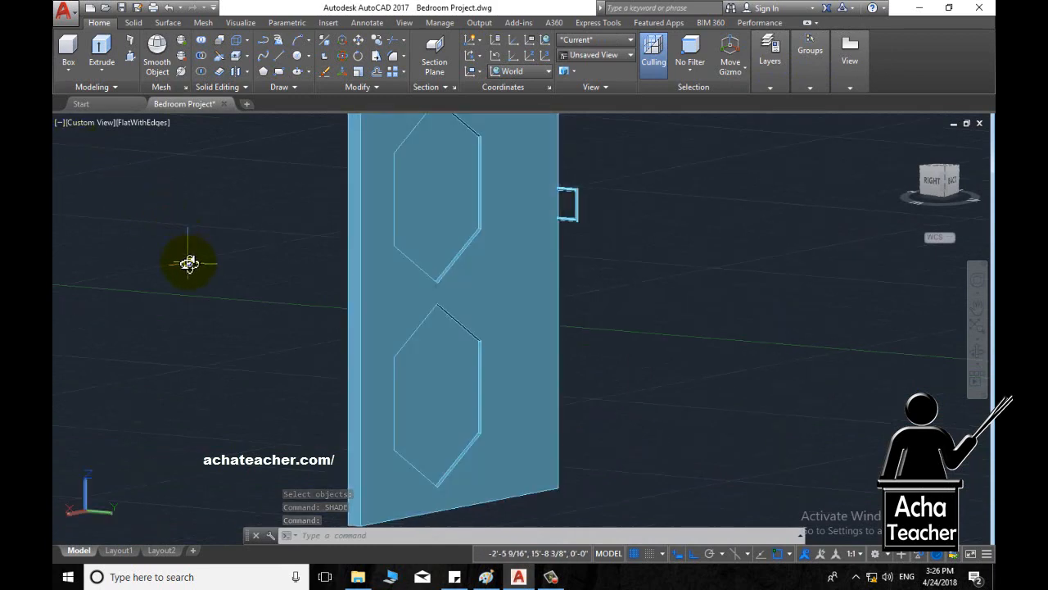
pyautogui.click(610, 40)
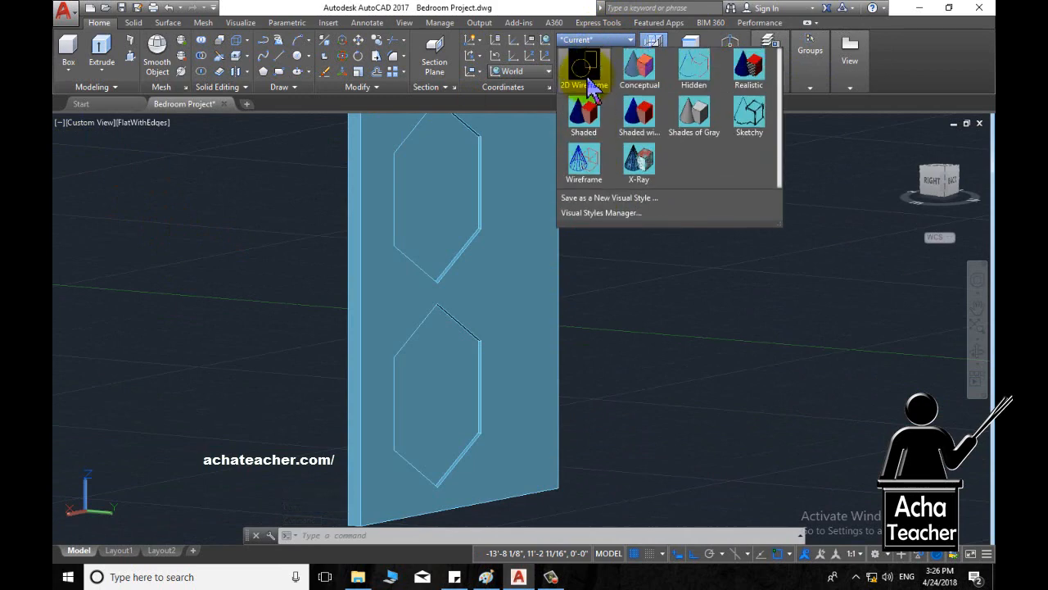
pyautogui.click(584, 82)
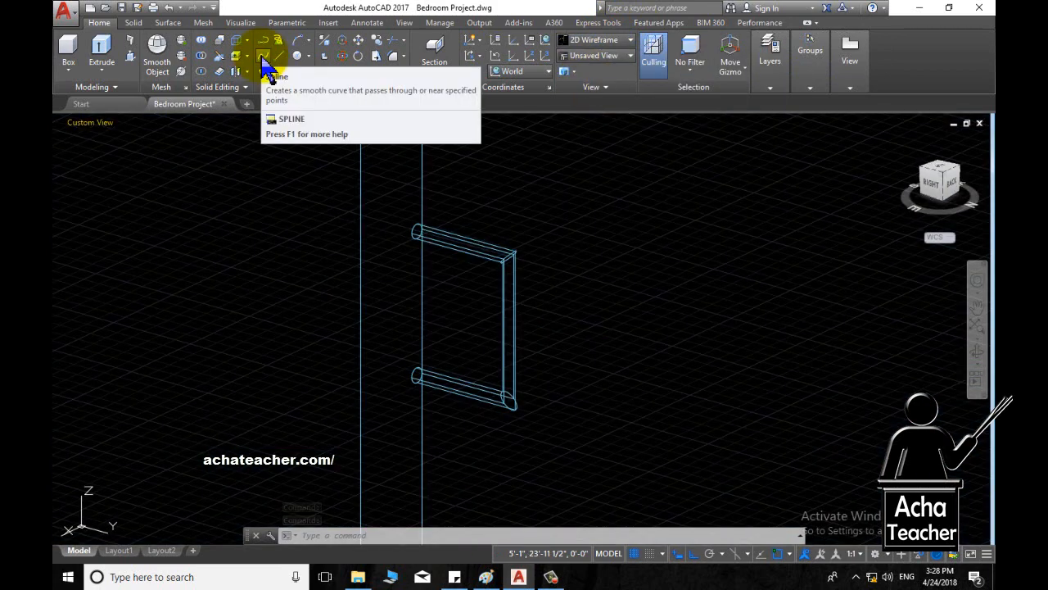
# Draw a spline from the handle's upper end circle through its upper and lower corners to its lower end circle.
pyautogui.click(263, 56)
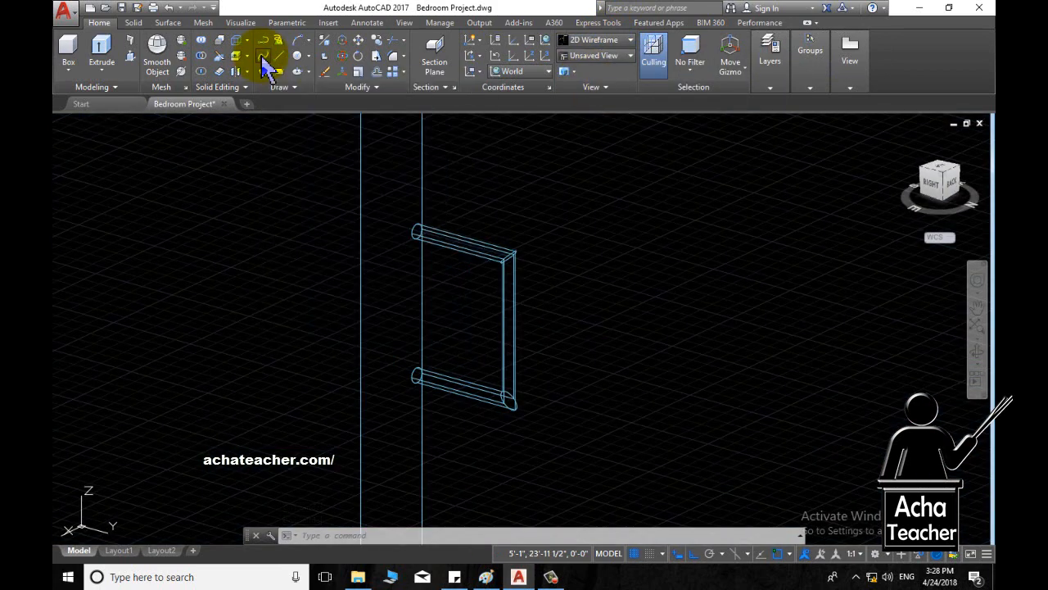
pyautogui.scroll(5, 407, 218)
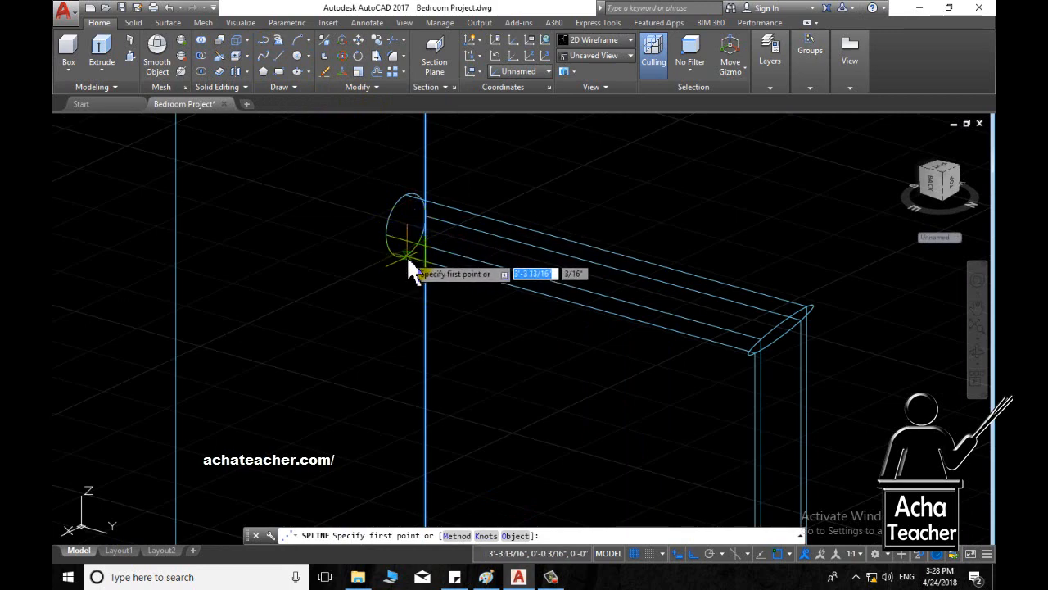
pyautogui.click(406, 256)
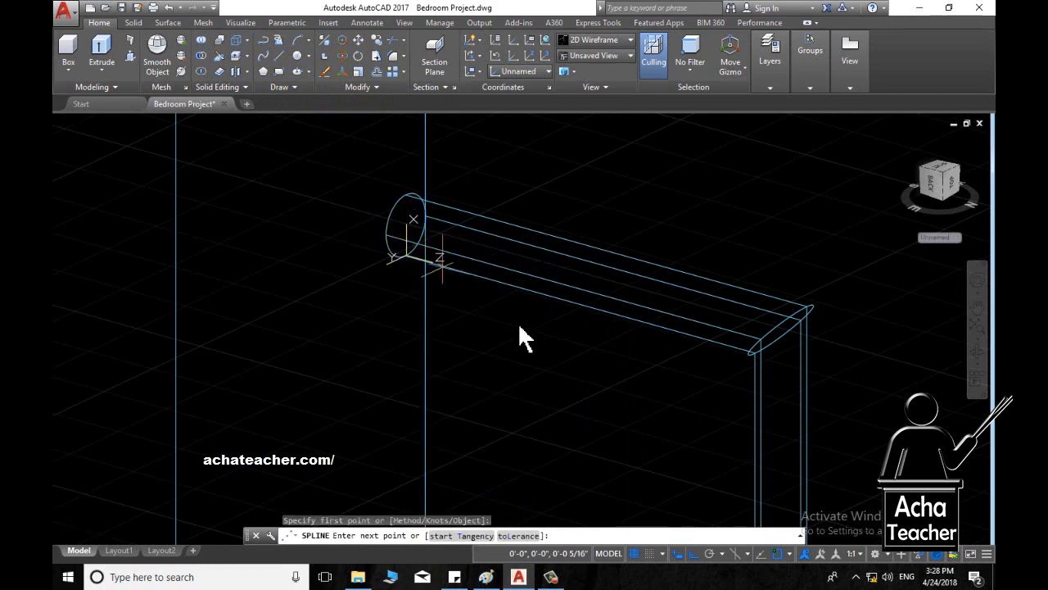
pyautogui.click(757, 358)
pyautogui.scroll(-3, 733, 461)
pyautogui.moveTo(735, 461); pyautogui.dragTo(667, 214, button='middle')
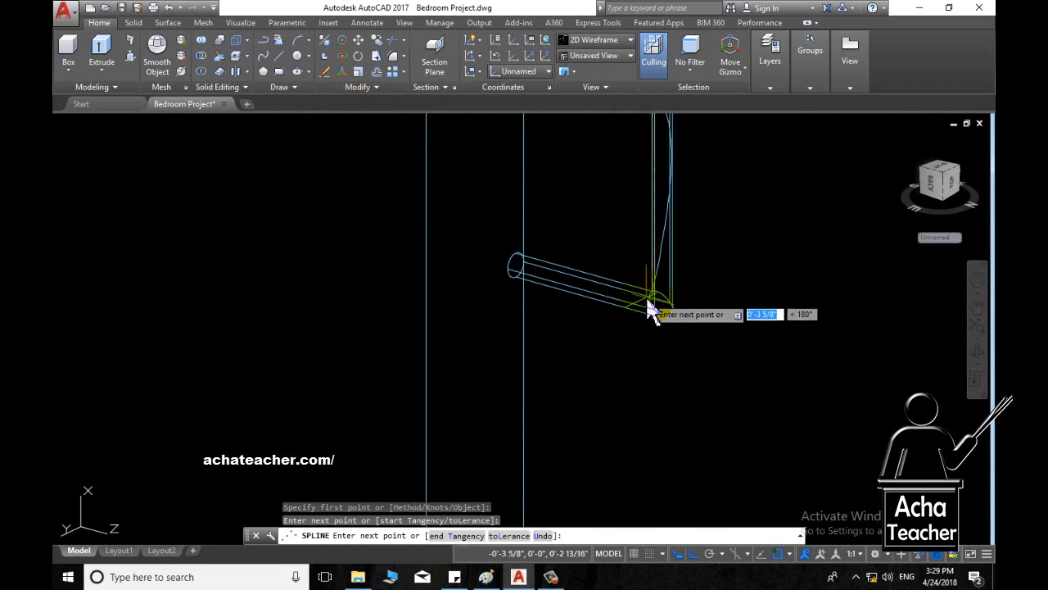
pyautogui.scroll(5, 655, 311)
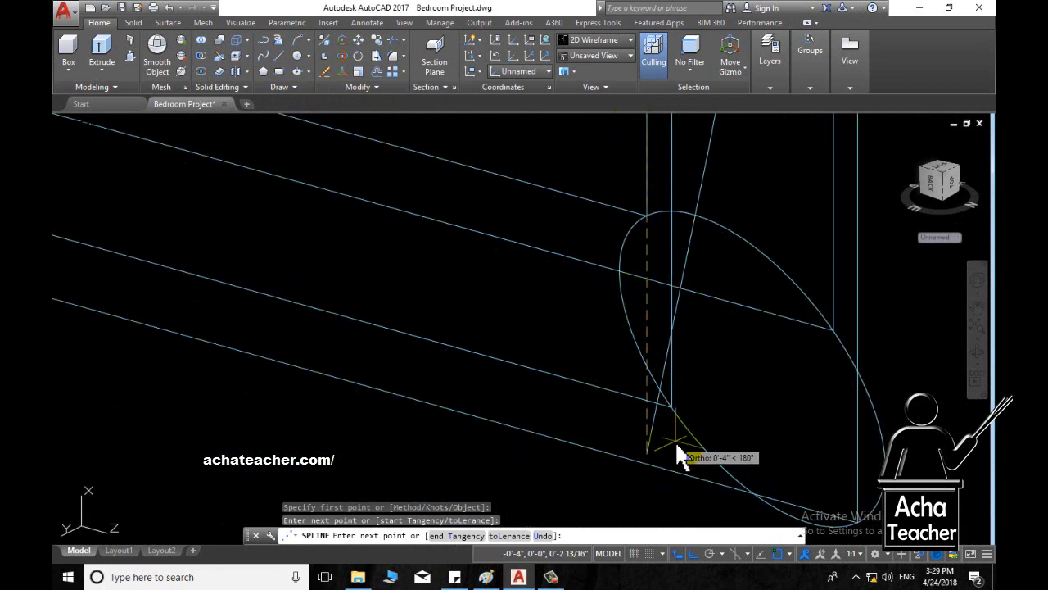
pyautogui.click(672, 420)
pyautogui.scroll(-5, 491, 413)
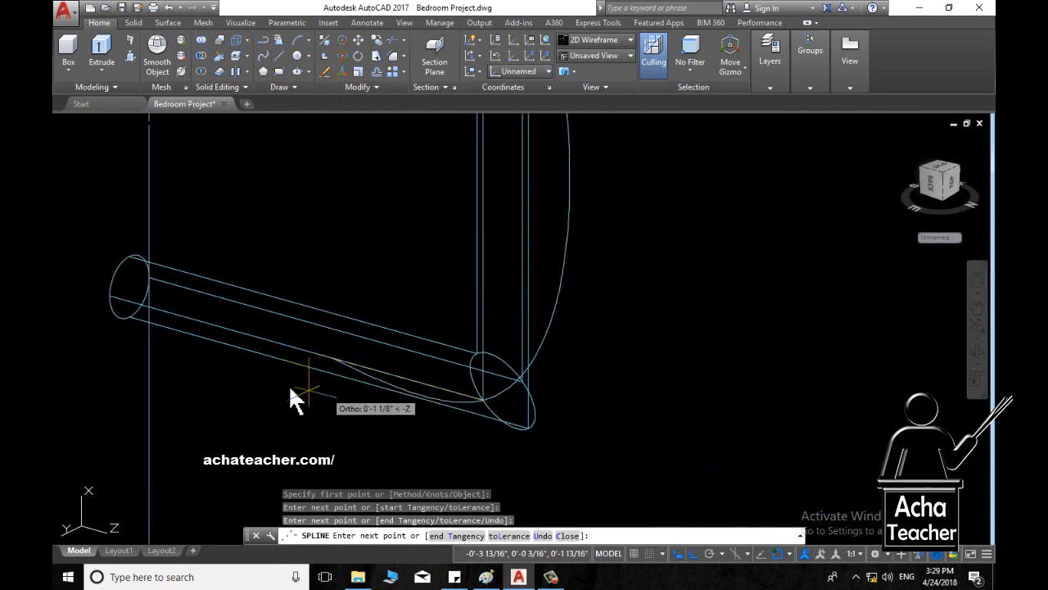
pyautogui.scroll(-4, 291, 390)
pyautogui.scroll(5, 228, 385)
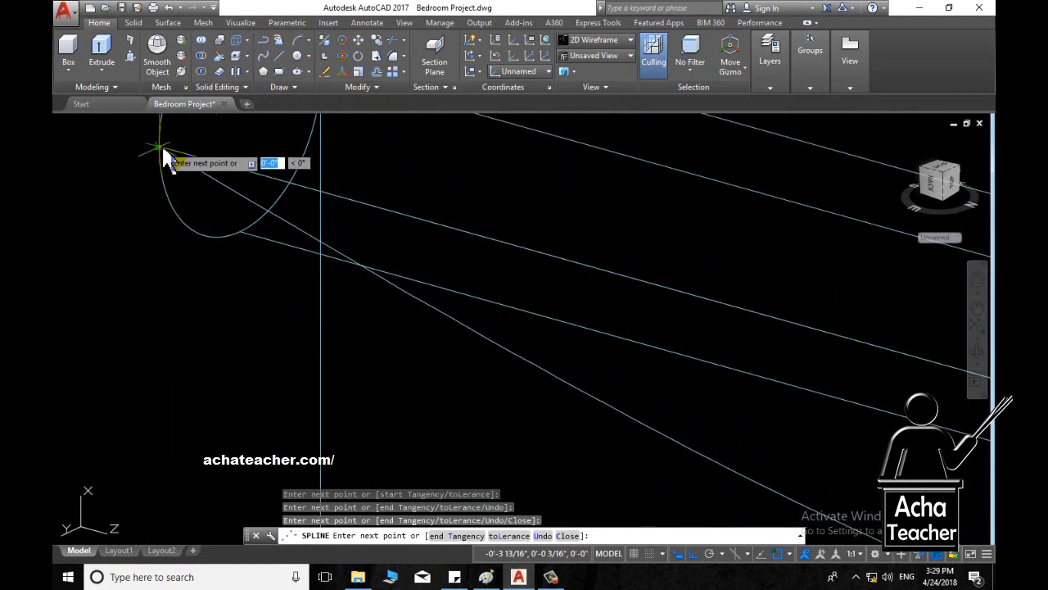
pyautogui.press('Return')
# Move the square-cornered handle away from the panel, clear of the spline.
pyautogui.scroll(-5, 271, 225)
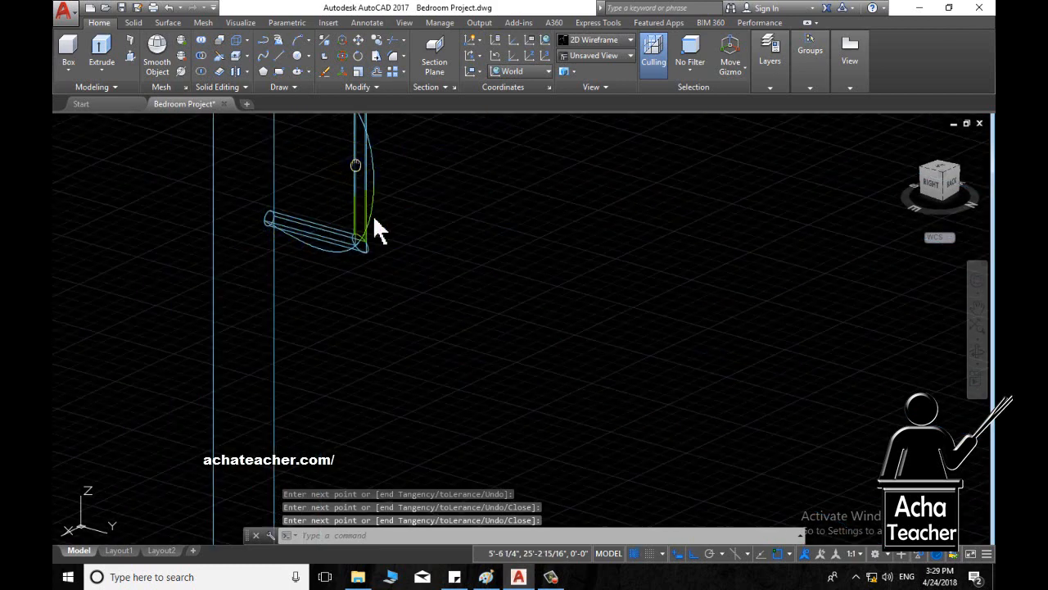
pyautogui.moveTo(355, 165); pyautogui.dragTo(434, 380, button='middle')
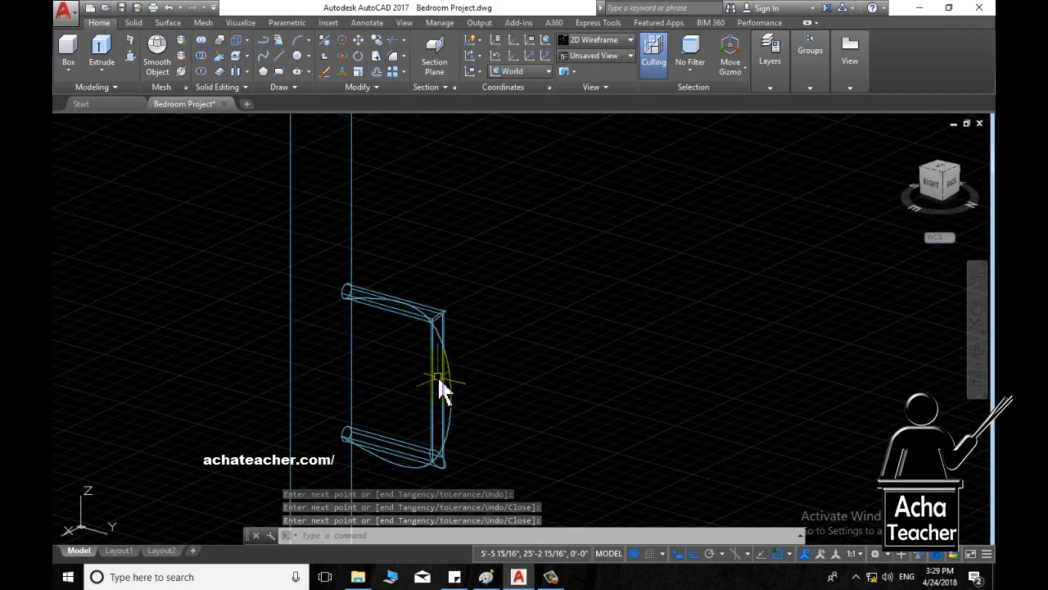
pyautogui.click(438, 392)
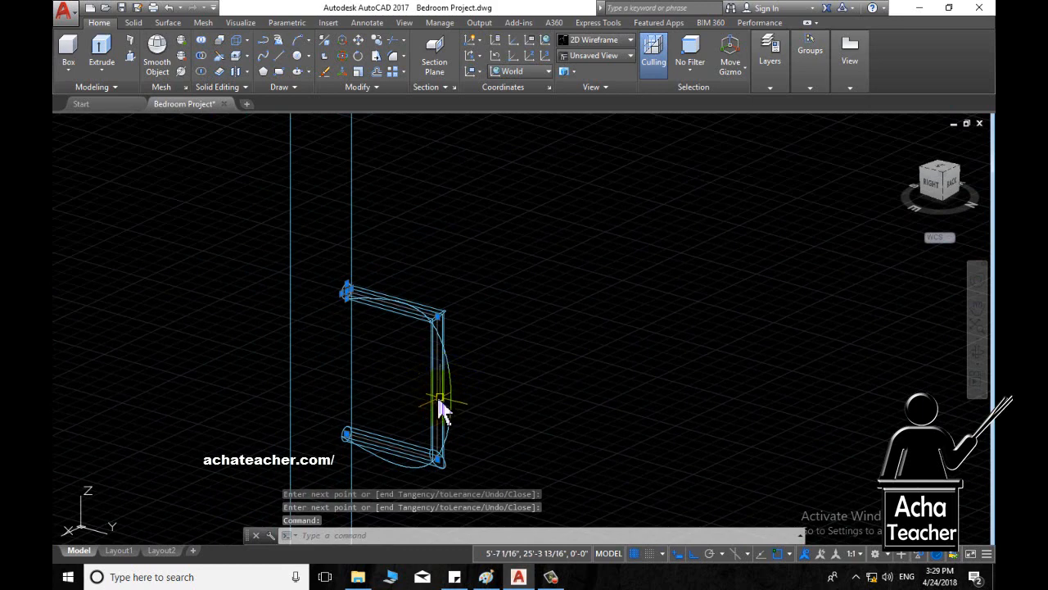
pyautogui.moveTo(438, 407); pyautogui.dragTo(580, 366)
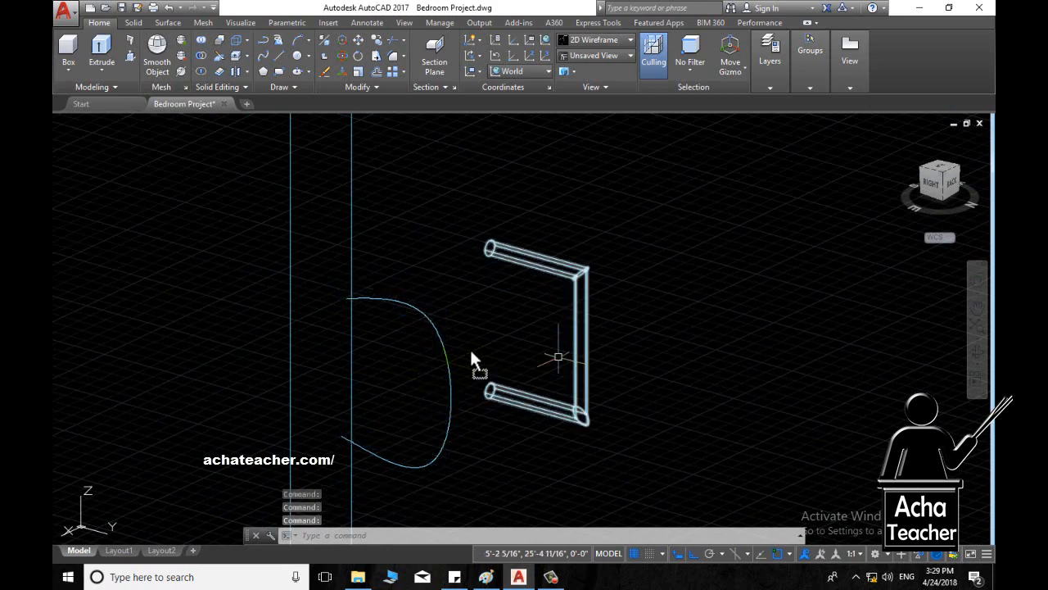
# Draw a circle of 3/16" radius beside the spline's upper end, perpendicular to the curve's start.
pyautogui.click(294, 64)
pyautogui.click(334, 296)
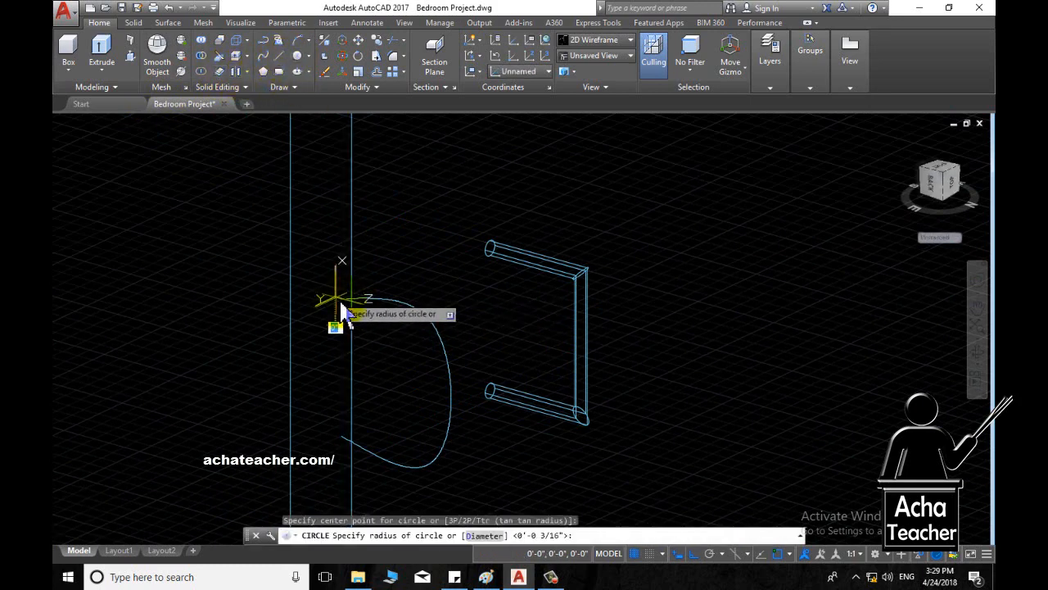
pyautogui.press('Return')
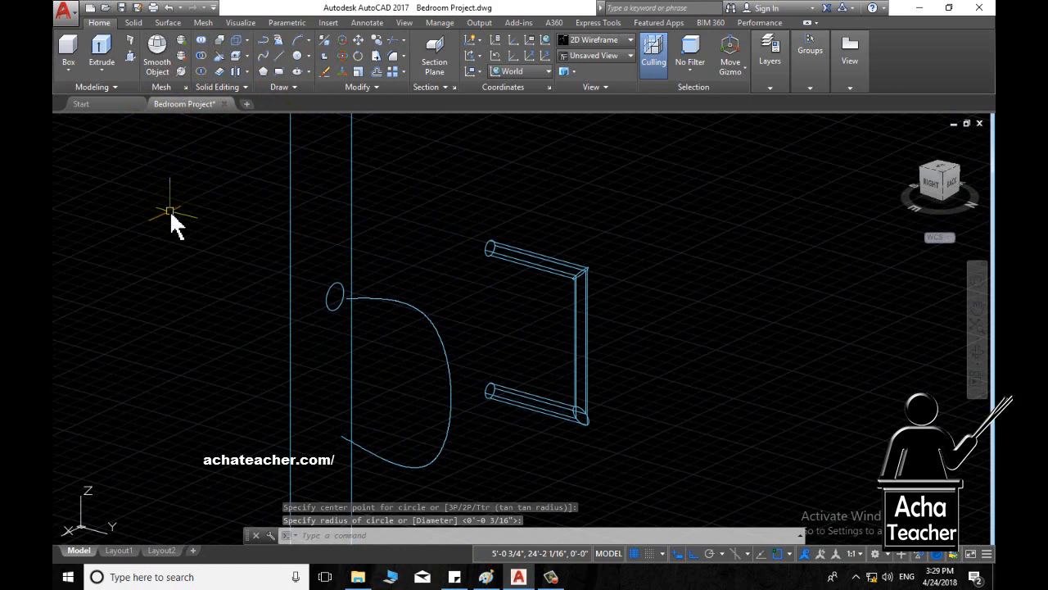
# Sweep the small circle along the spline to form a curved handle.
pyautogui.write('SWEEP')
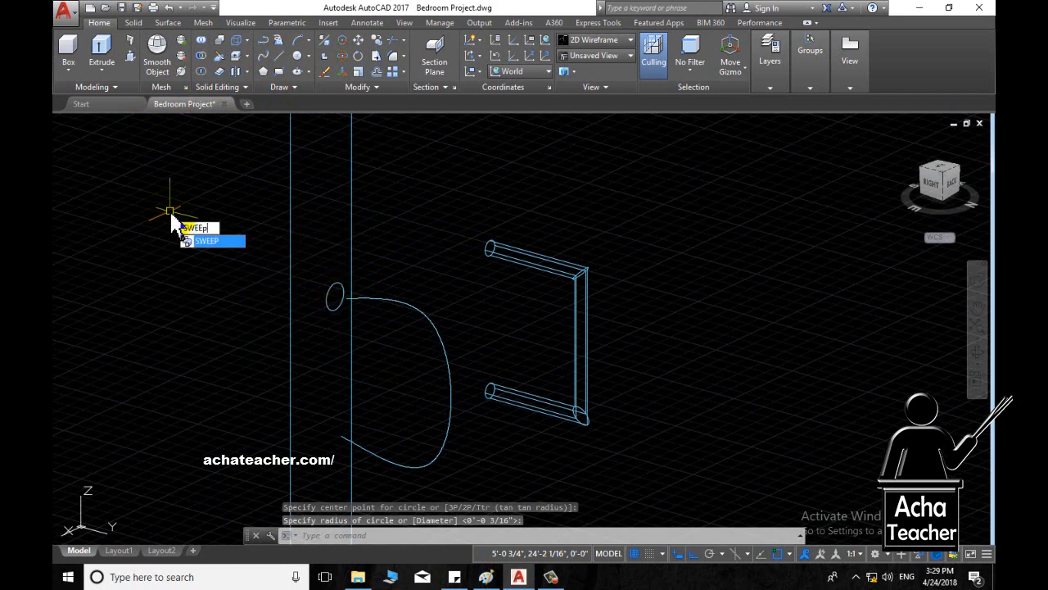
pyautogui.press('Return')
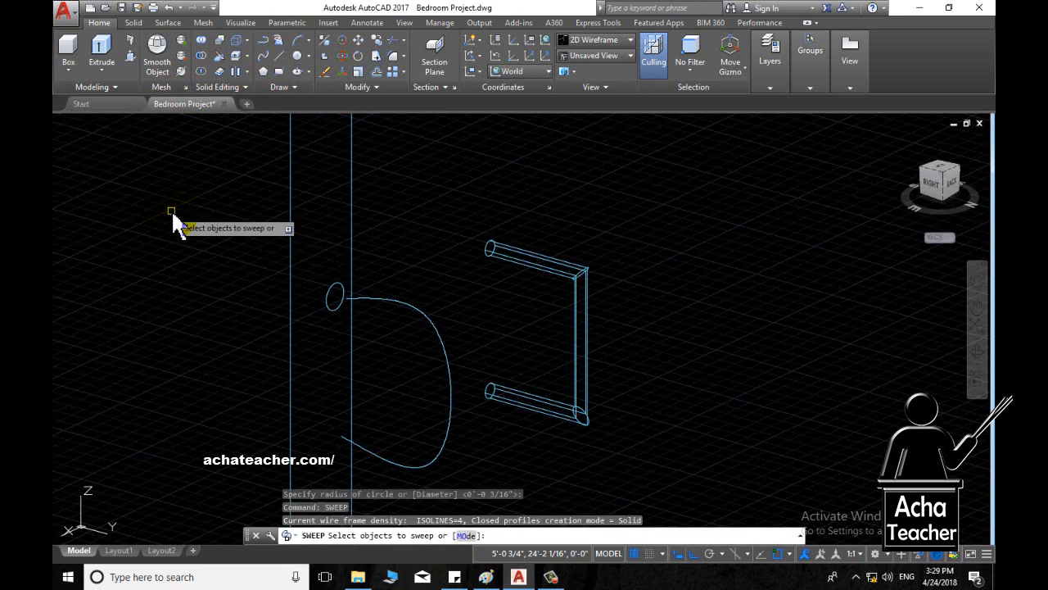
pyautogui.click(336, 305)
pyautogui.press('Return')
pyautogui.click(379, 299)
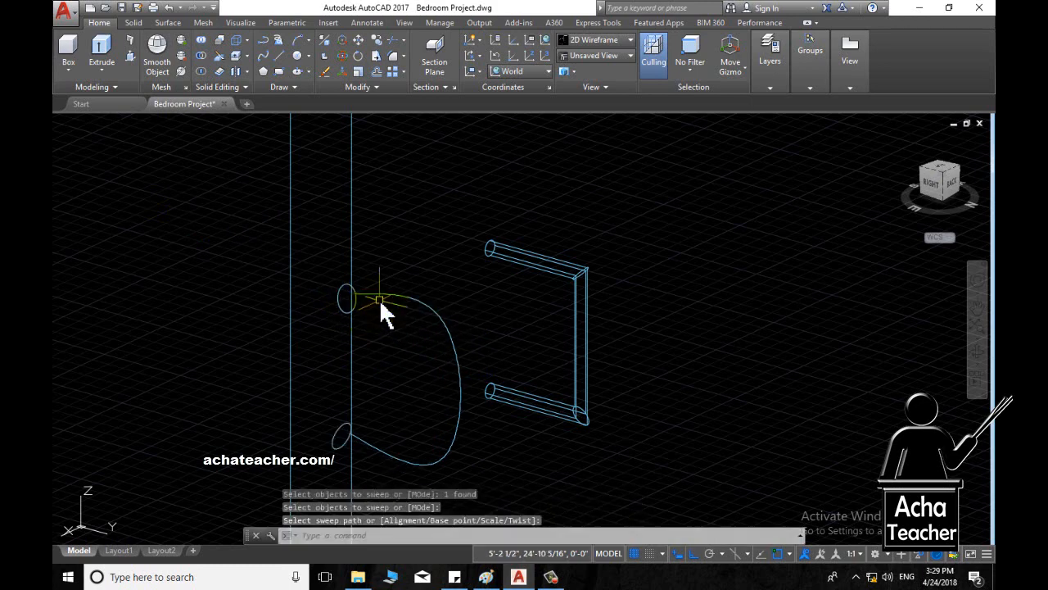
# Shade the model to examine the curved handle on the panel's edge beside the square-cornered one.
pyautogui.scroll(-5, 469, 365)
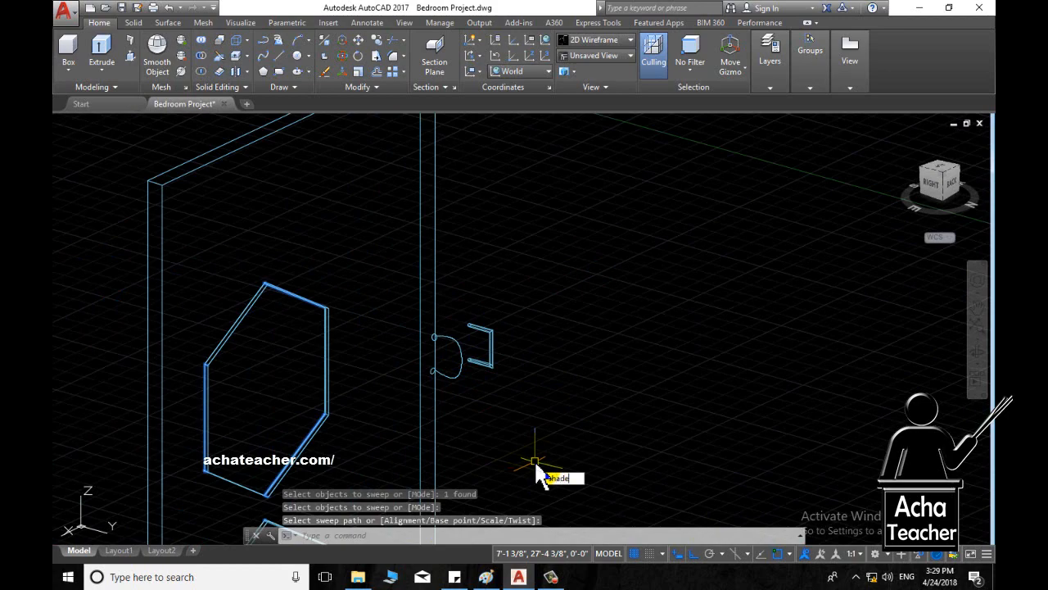
pyautogui.press('Return')
pyautogui.scroll(-4, 524, 426)
pyautogui.scroll(8, 427, 383)
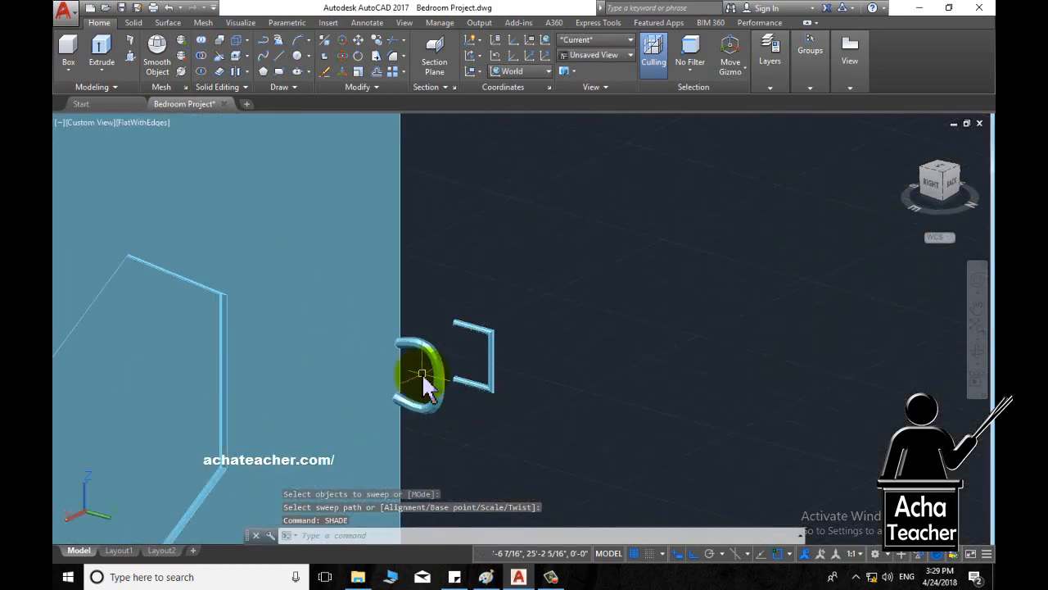
pyautogui.scroll(-2, 417, 364)
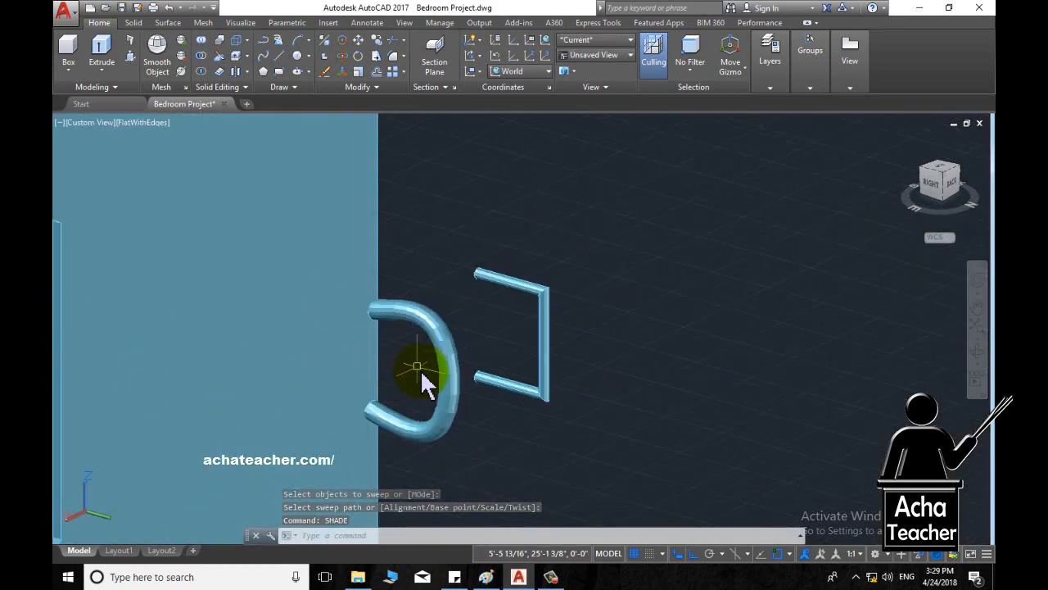
pyautogui.scroll(-2, 422, 385)
# Delete the square-cornered handle beside the panel, keeping the curved one.
pyautogui.keyDown('shift'); pyautogui.moveTo(414, 391); pyautogui.dragTo(536, 367, button='middle'); pyautogui.keyUp('shift')
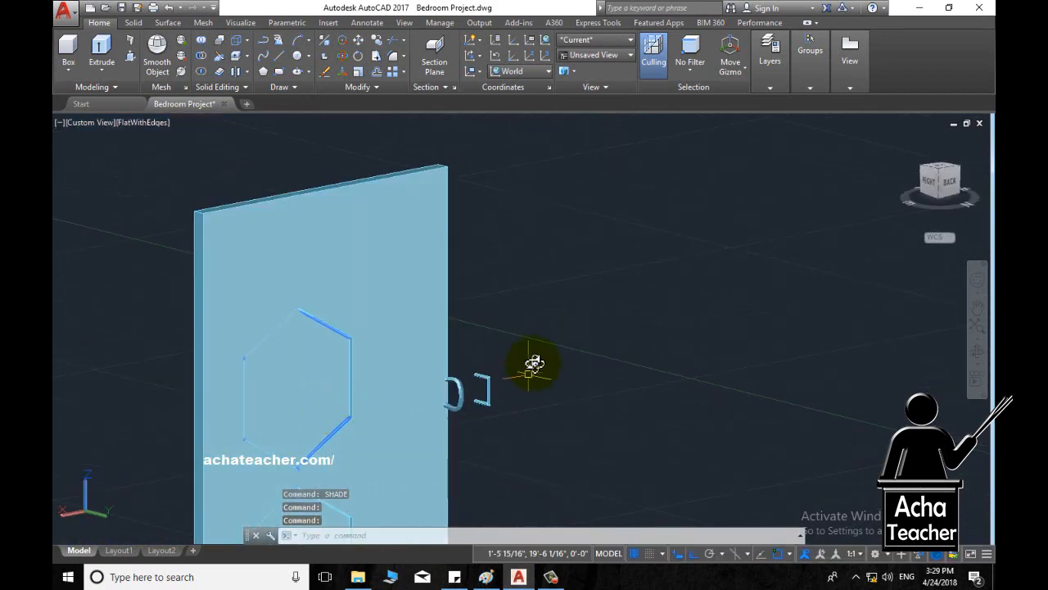
pyautogui.click(539, 363)
pyautogui.click(477, 424)
pyautogui.press('Delete')
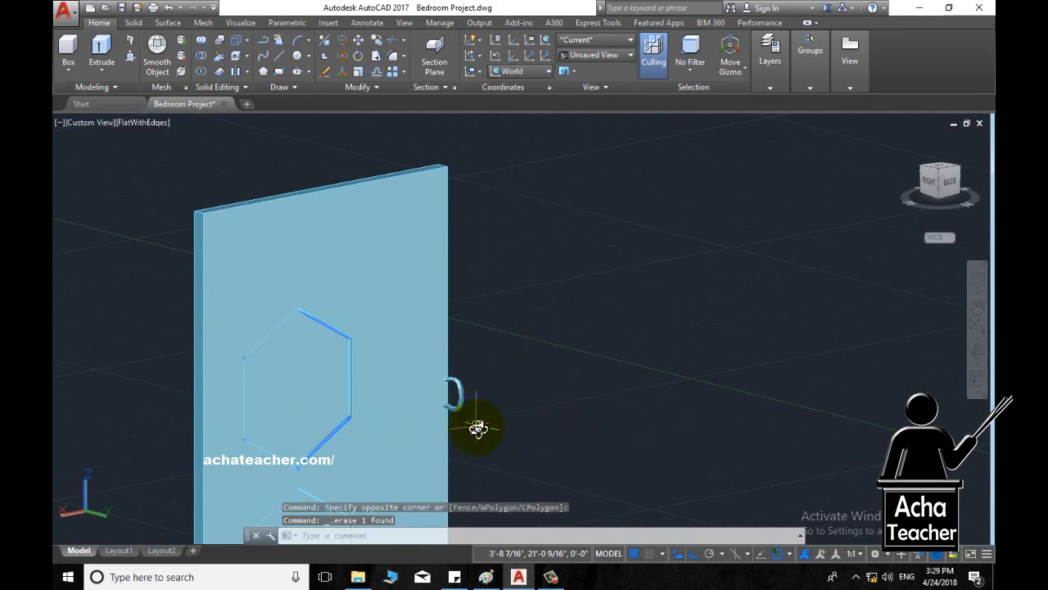
# Unisolate the hidden objects to show the panel within the whole bedroom model.
pyautogui.scroll(-4, 477, 426)
pyautogui.scroll(1, 479, 428)
pyautogui.moveTo(479, 428); pyautogui.dragTo(442, 314, button='middle')
pyautogui.scroll(1, 414, 330)
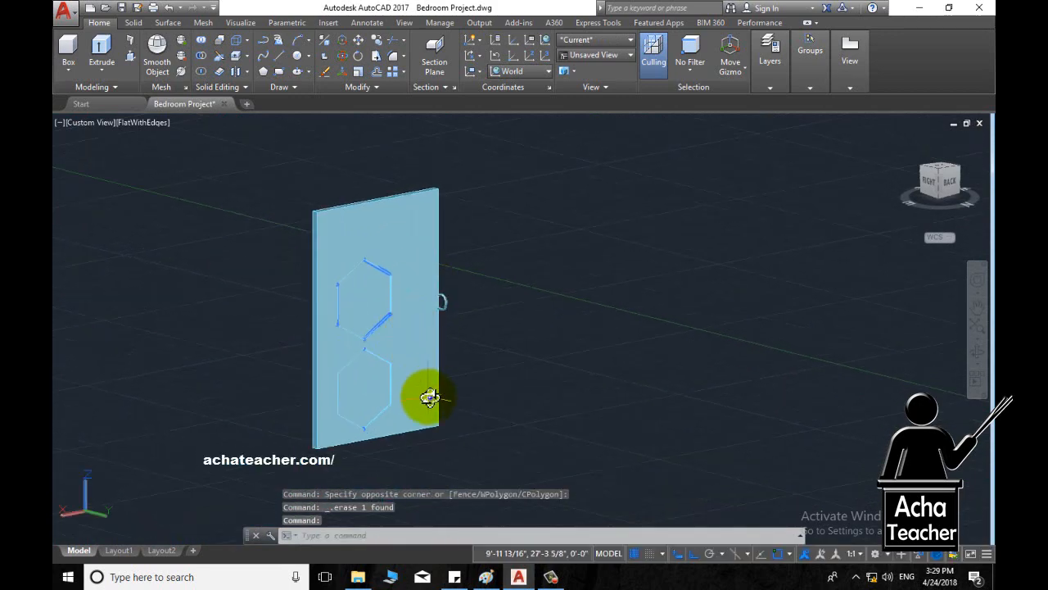
pyautogui.keyDown('shift'); pyautogui.moveTo(421, 398); pyautogui.dragTo(530, 411, button='middle'); pyautogui.keyUp('shift')
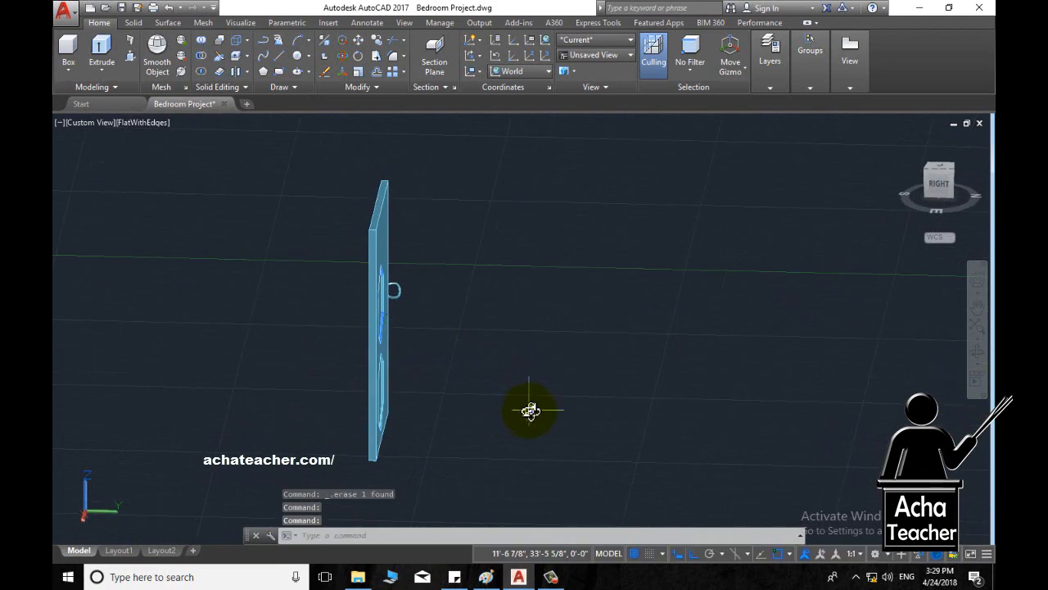
pyautogui.write('NI')
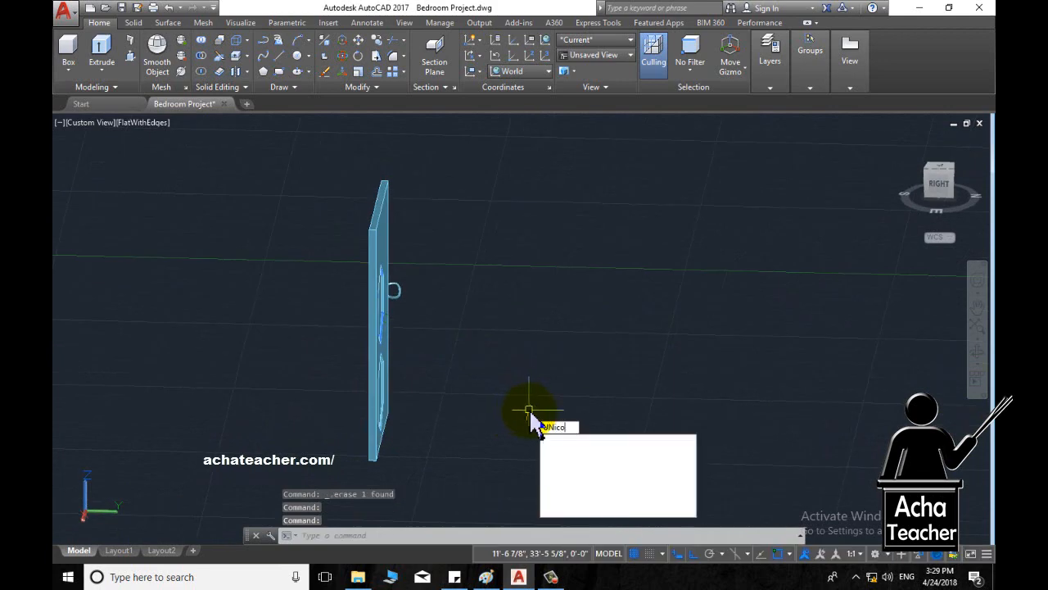
pyautogui.write('SOla')
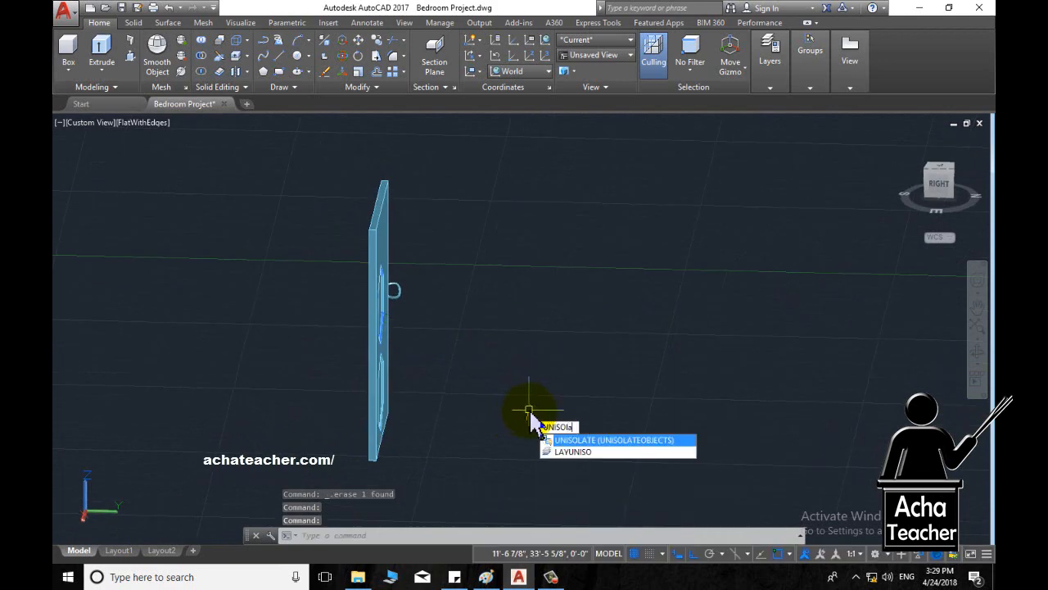
pyautogui.press('Return')
pyautogui.scroll(-3, 530, 423)
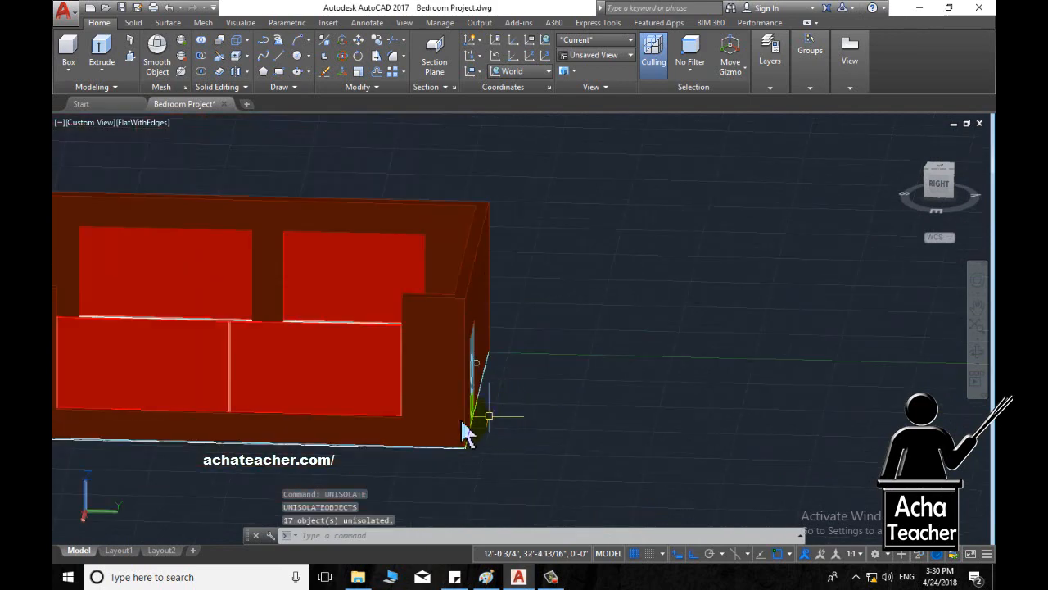
pyautogui.moveTo(464, 434); pyautogui.dragTo(611, 429, button='middle')
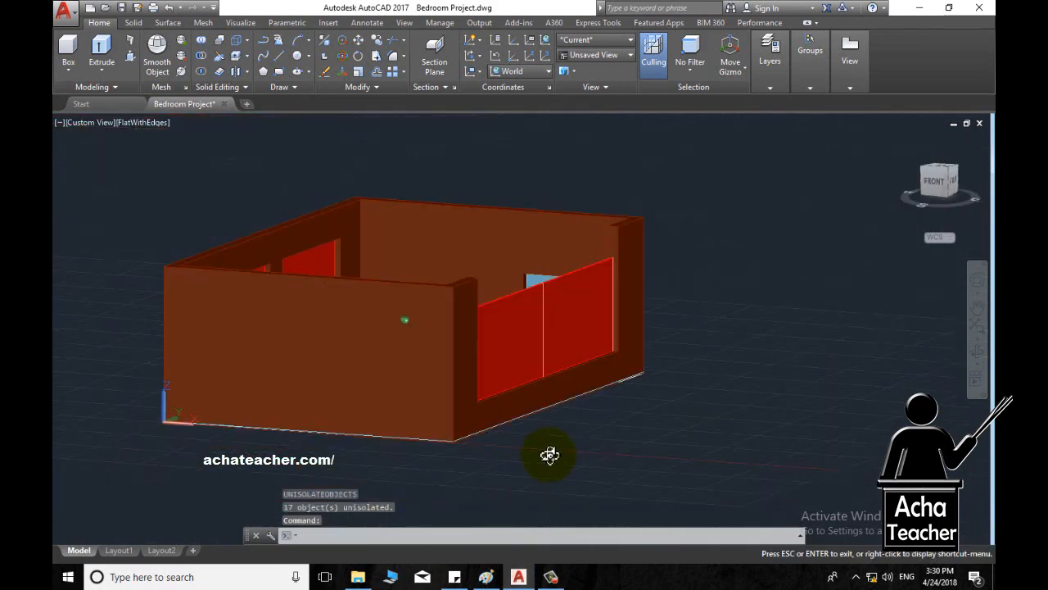